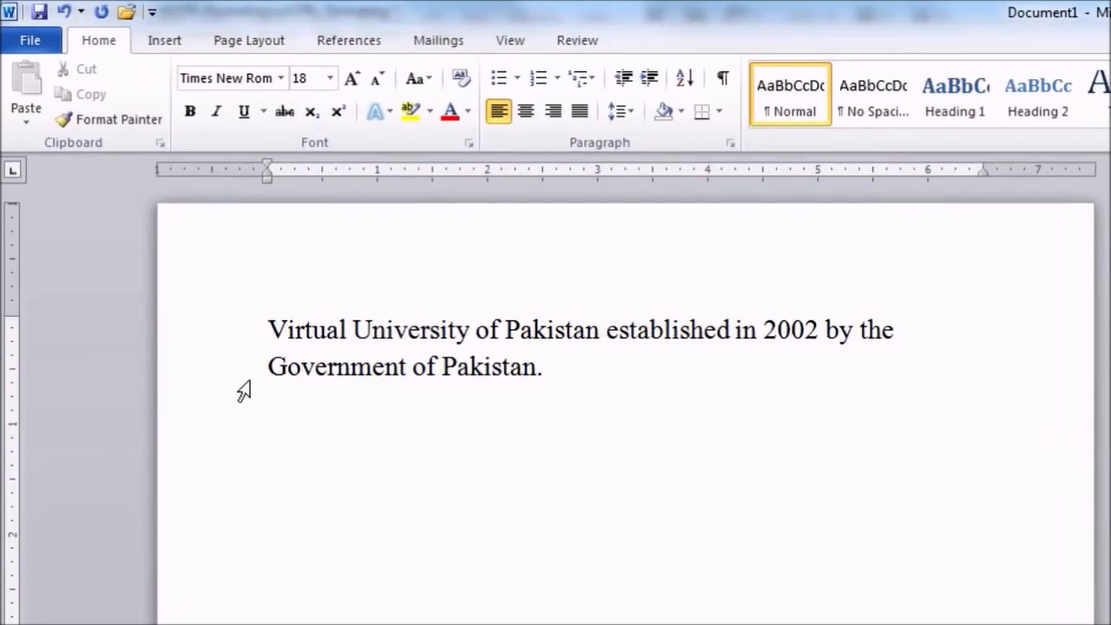
# Try right, center and left alignment on the Virtual University paragraph, leaving it justified
pyautogui.moveTo(271, 327); pyautogui.dragTo(551, 402)
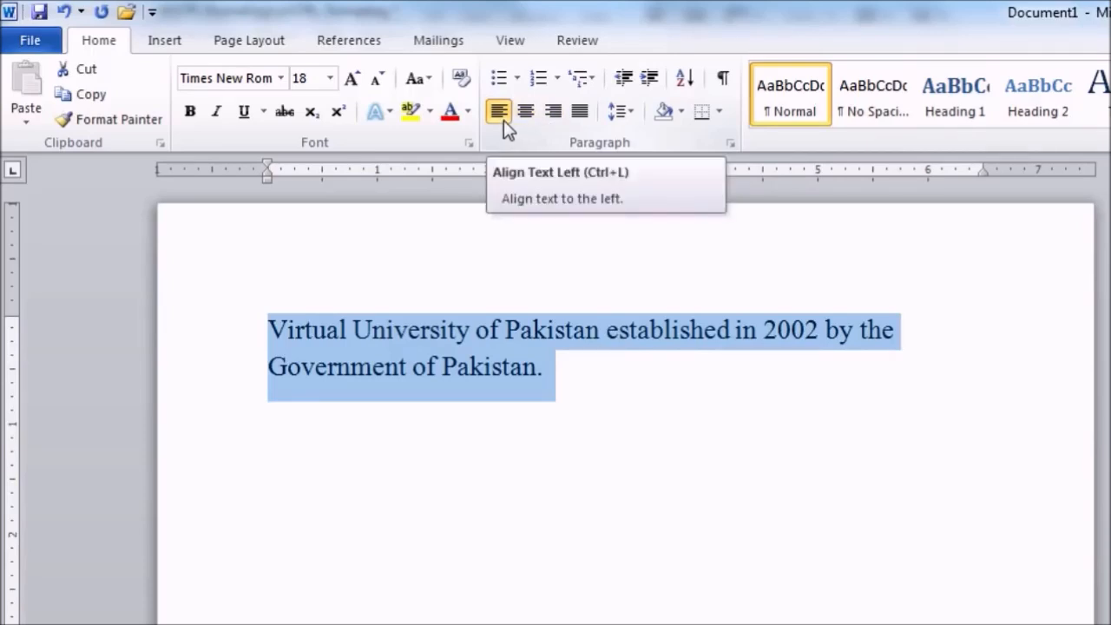
pyautogui.click(554, 113)
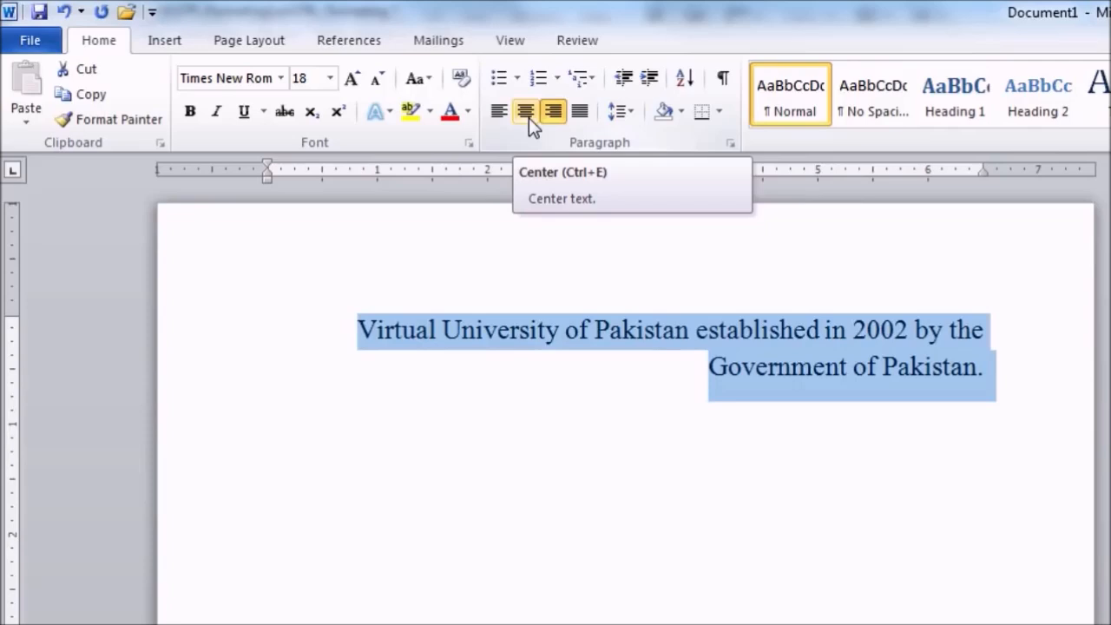
pyautogui.click(527, 113)
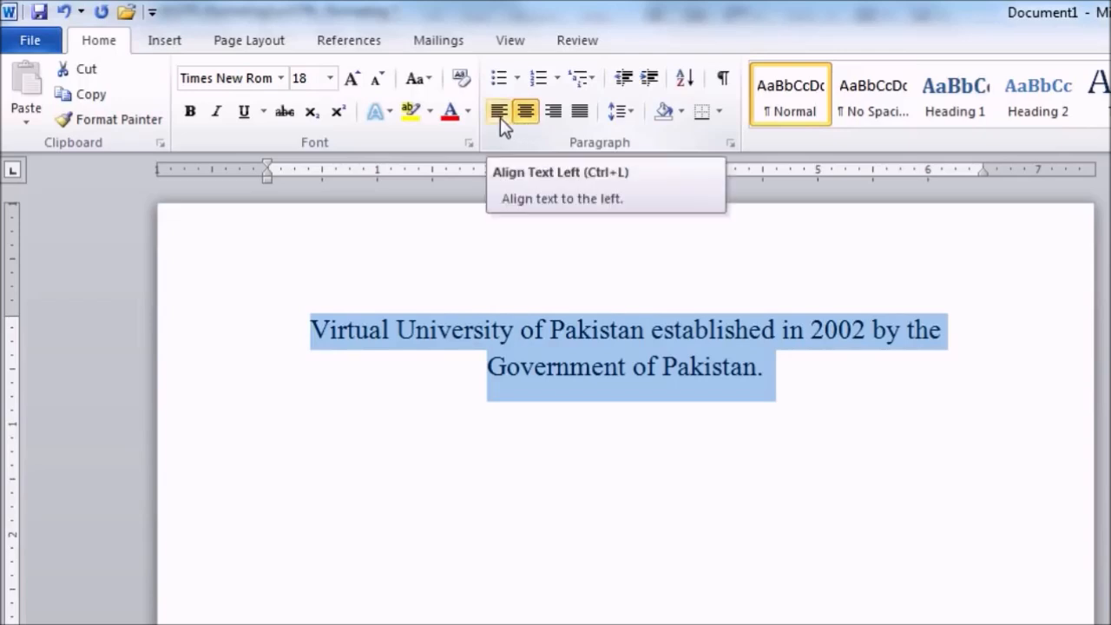
pyautogui.click(500, 117)
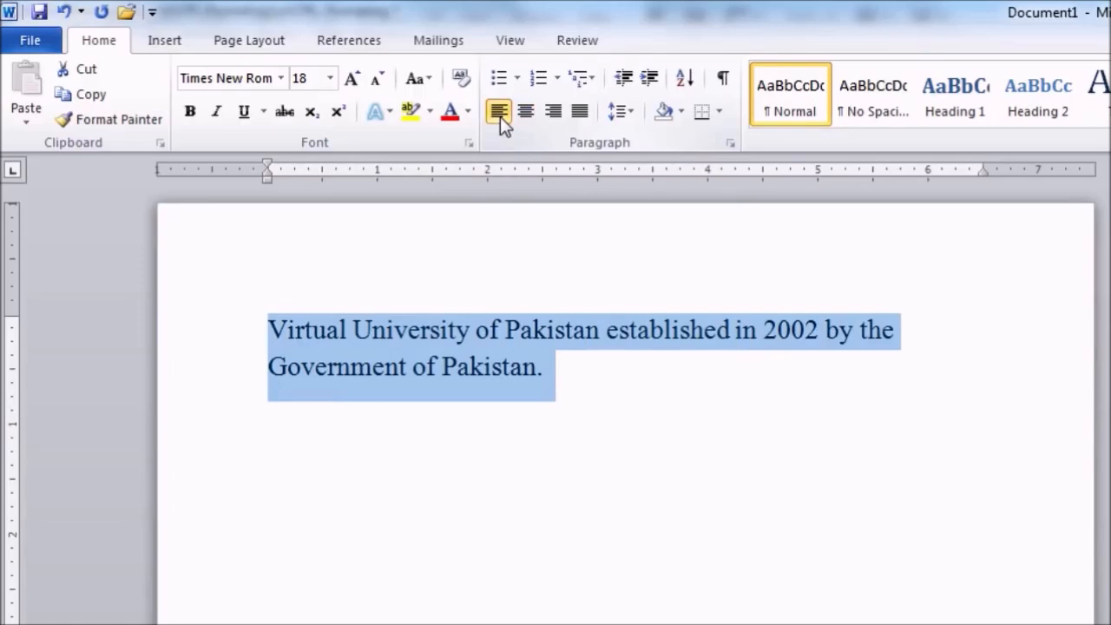
pyautogui.click(580, 116)
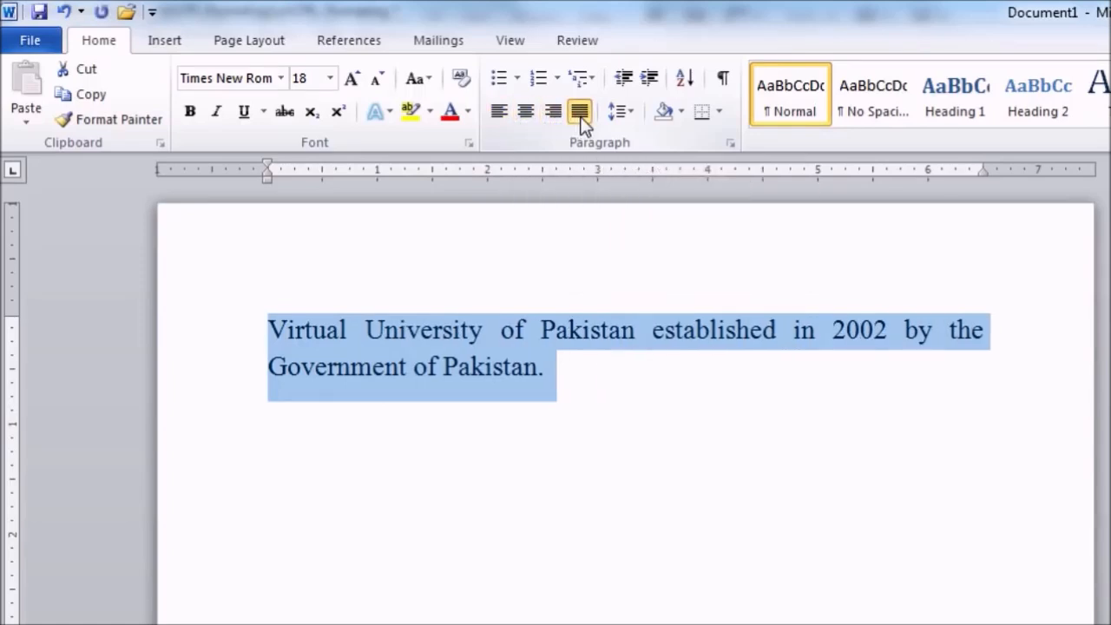
pyautogui.click(829, 355)
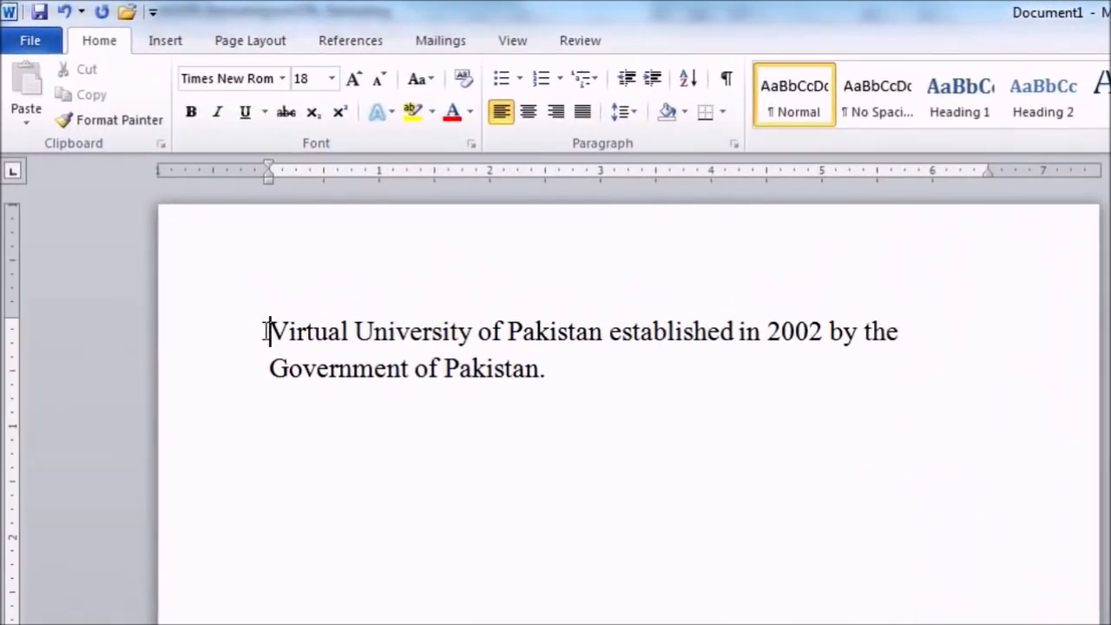
pyautogui.moveTo(242, 299); pyautogui.dragTo(399, 299)
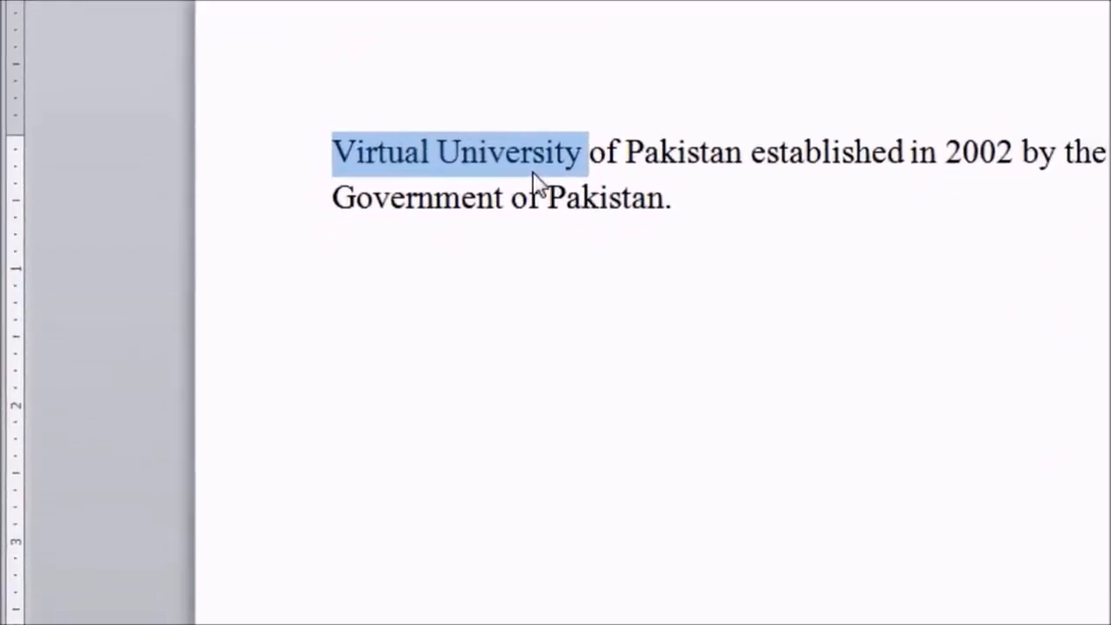
pyautogui.rightClick(535, 180)
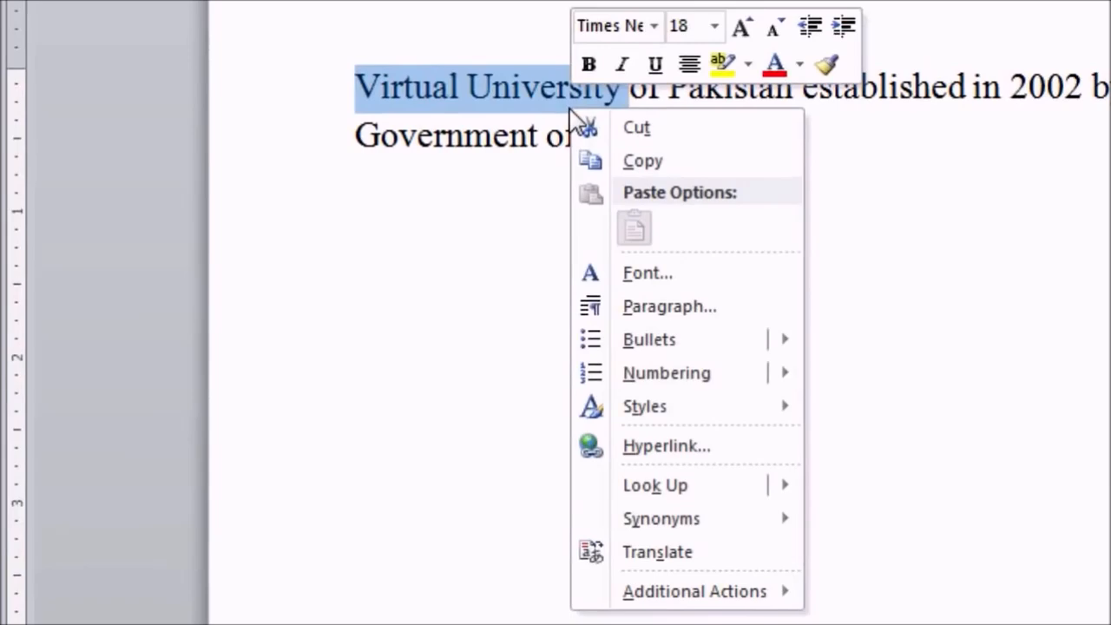
pyautogui.click(661, 446)
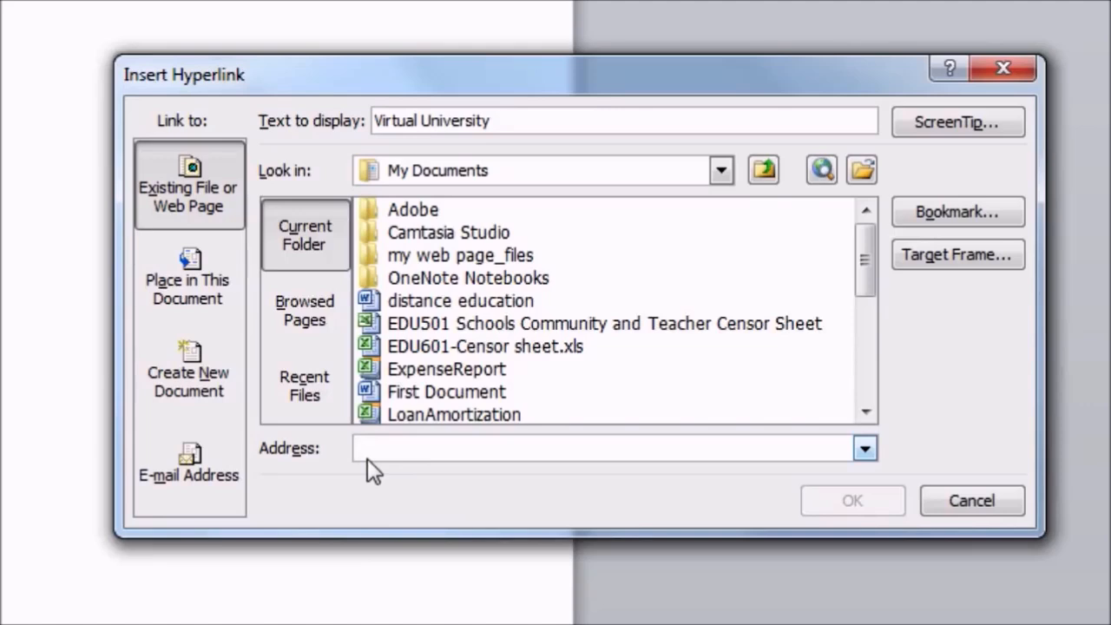
pyautogui.write('www')
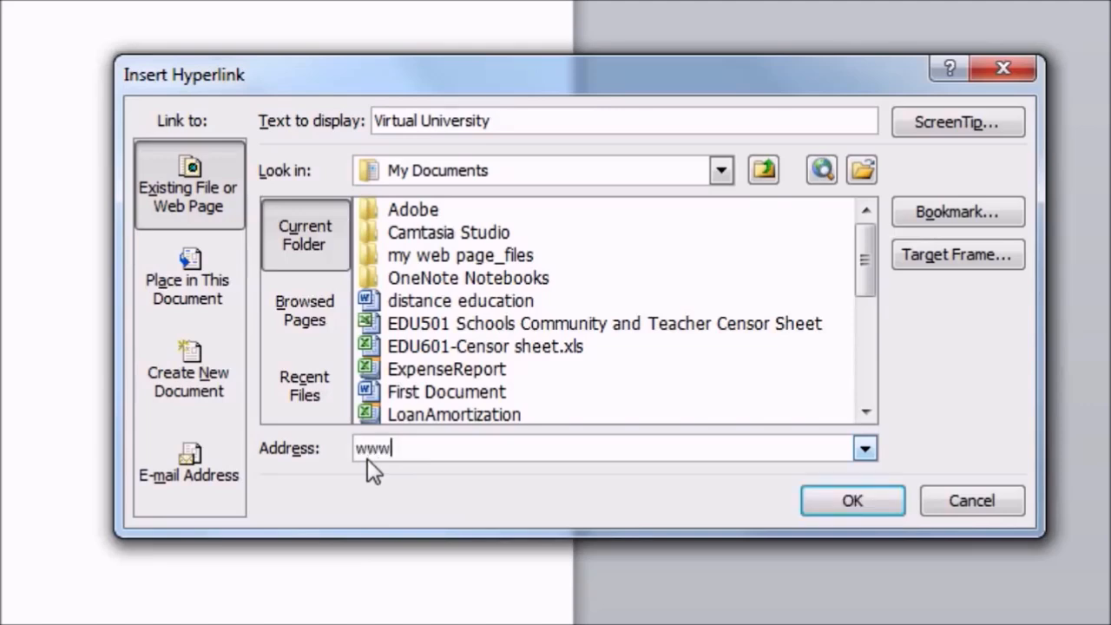
pyautogui.write('.vu.edu.pl')
pyautogui.press('BackSpace')
pyautogui.write('k')
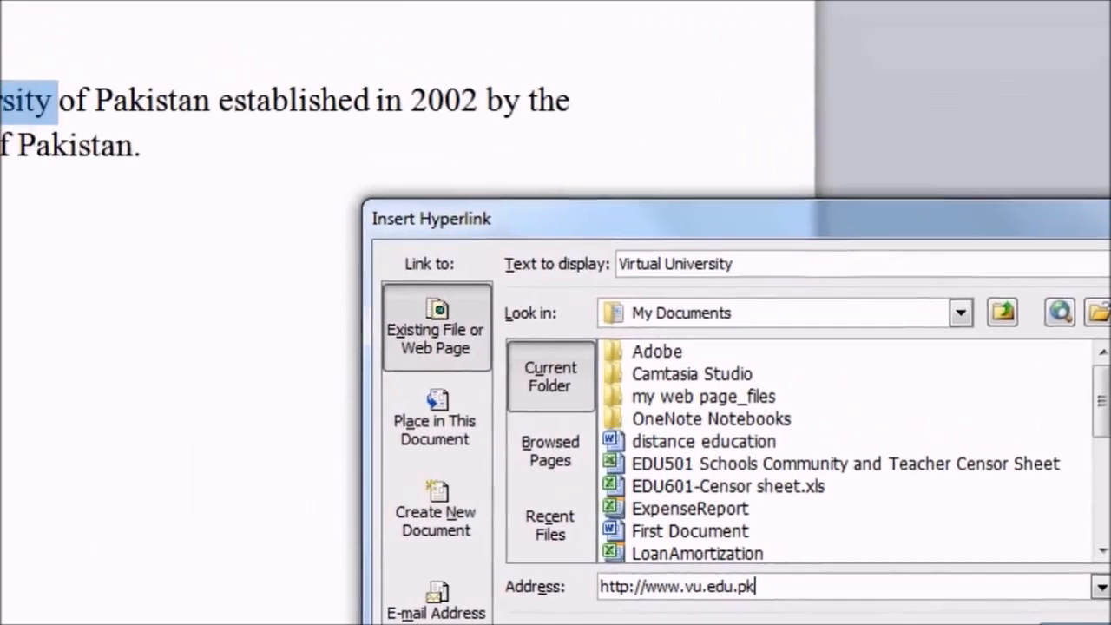
pyautogui.click(860, 512)
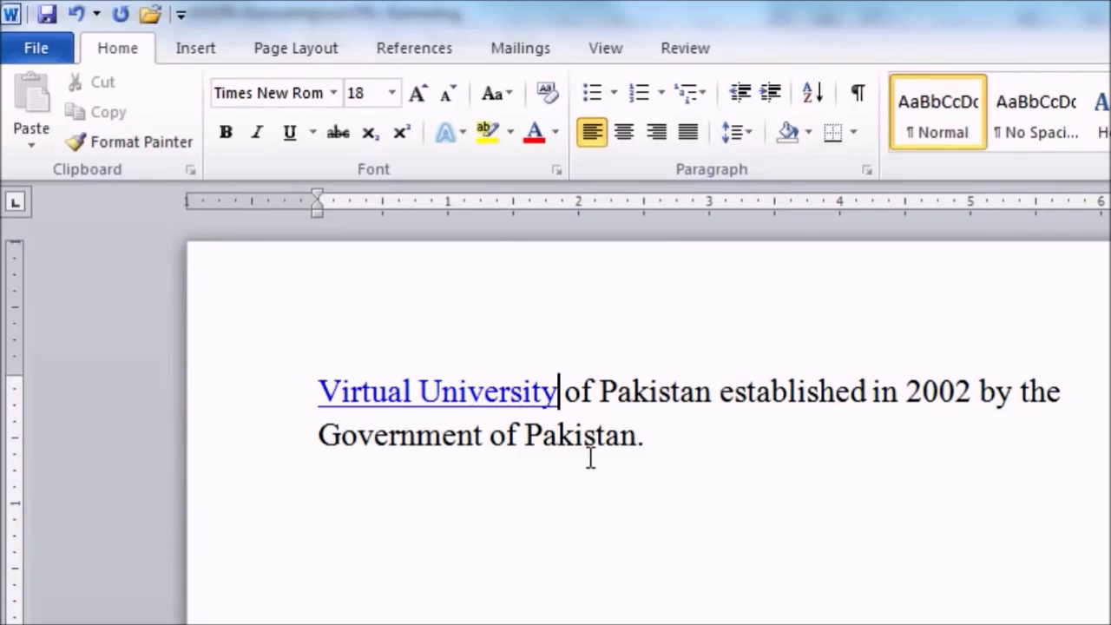
# Follow the Virtual University link to the website, then type the admissions e-mail address on a new line
pyautogui.moveTo(445, 412)
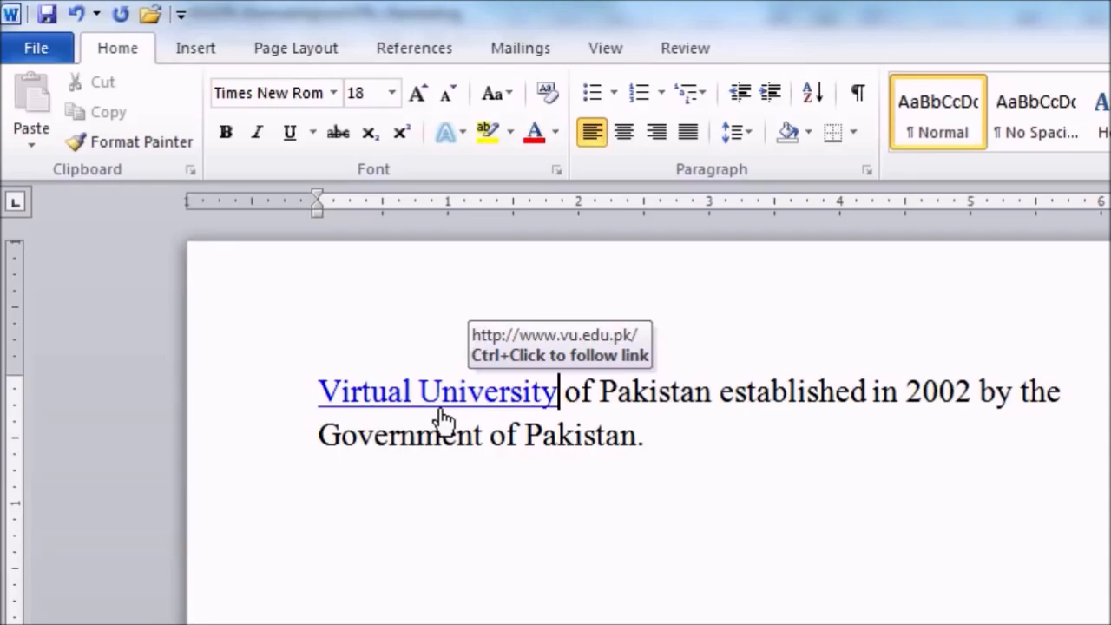
pyautogui.keyDown('ctrl'); pyautogui.click(441, 411); pyautogui.keyUp('ctrl')
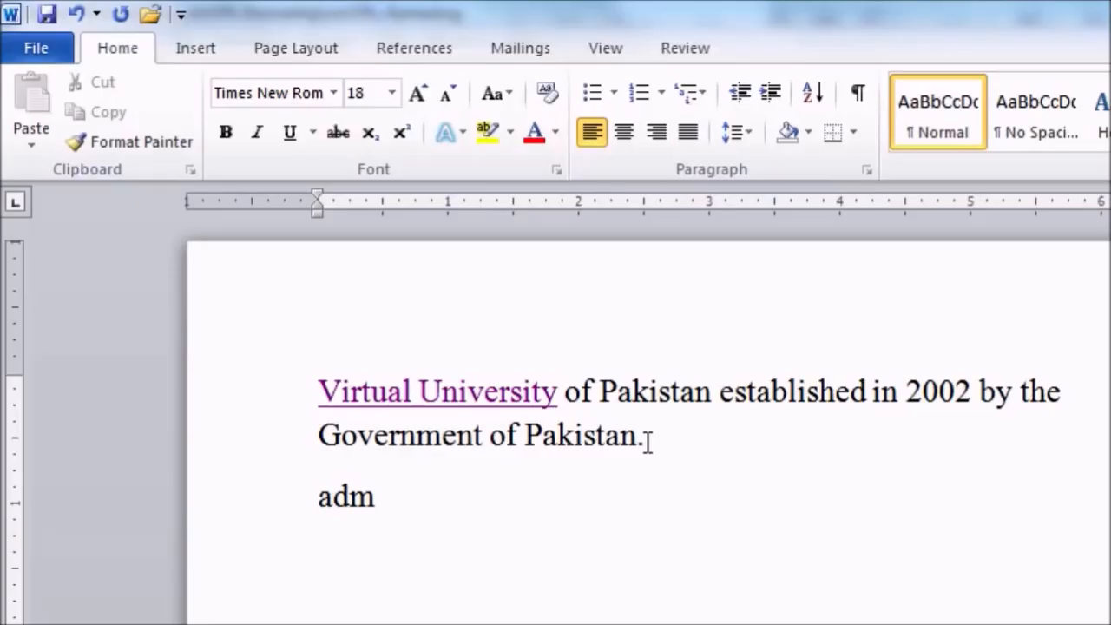
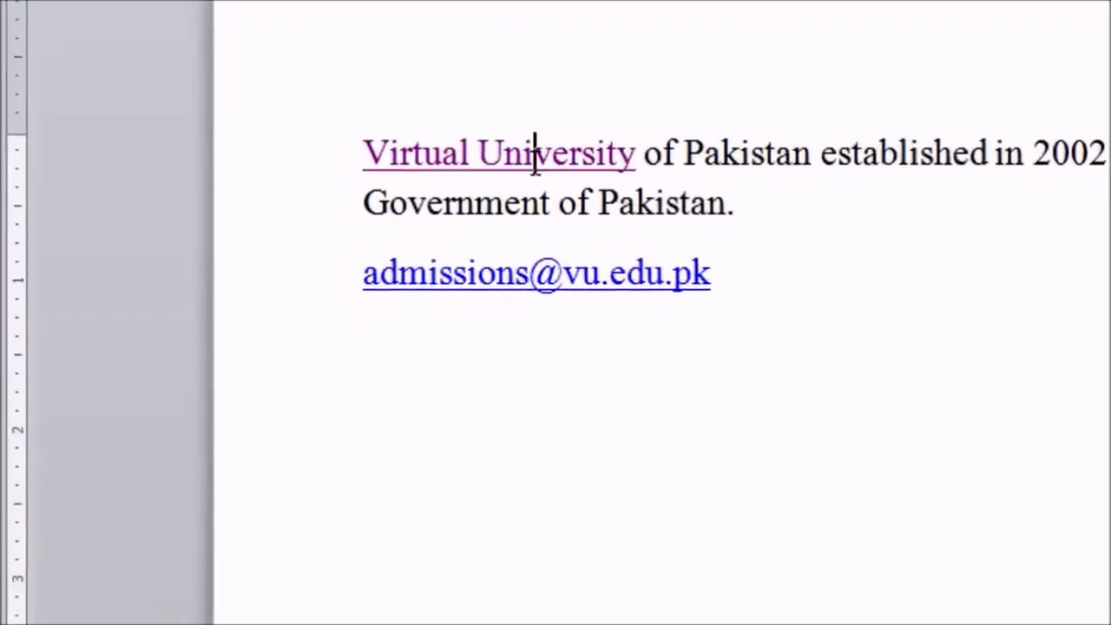
# Choose Edit Hyperlink for the Virtual University link from its context menu
pyautogui.rightClick(535, 157)
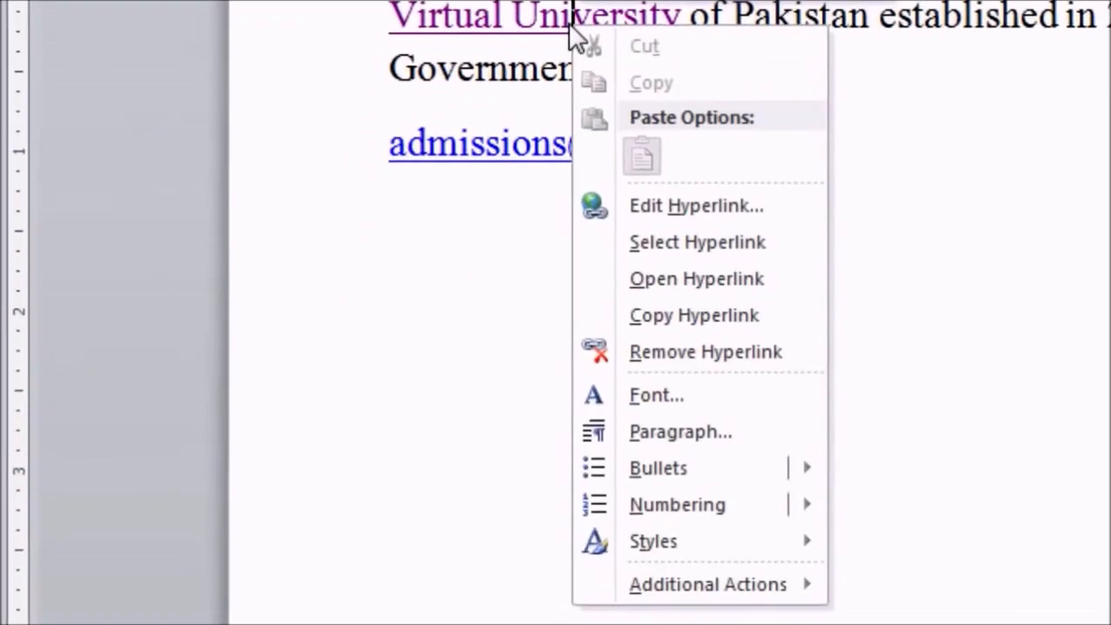
pyautogui.click(675, 210)
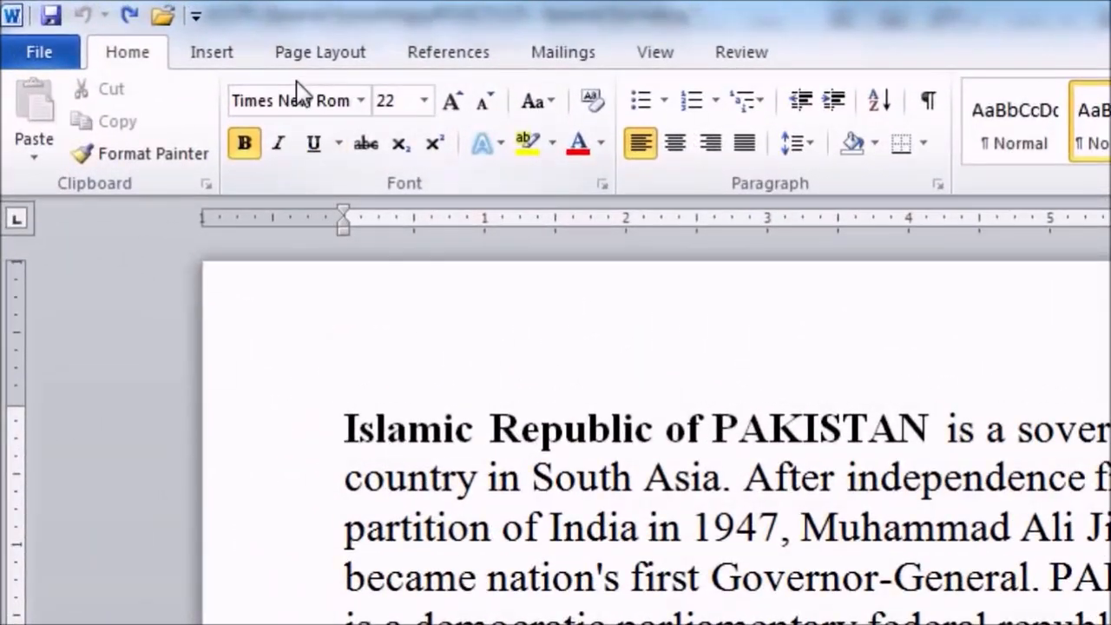
# Open Page Borders from the Page Layout tab for the PAKISTAN document
pyautogui.click(310, 63)
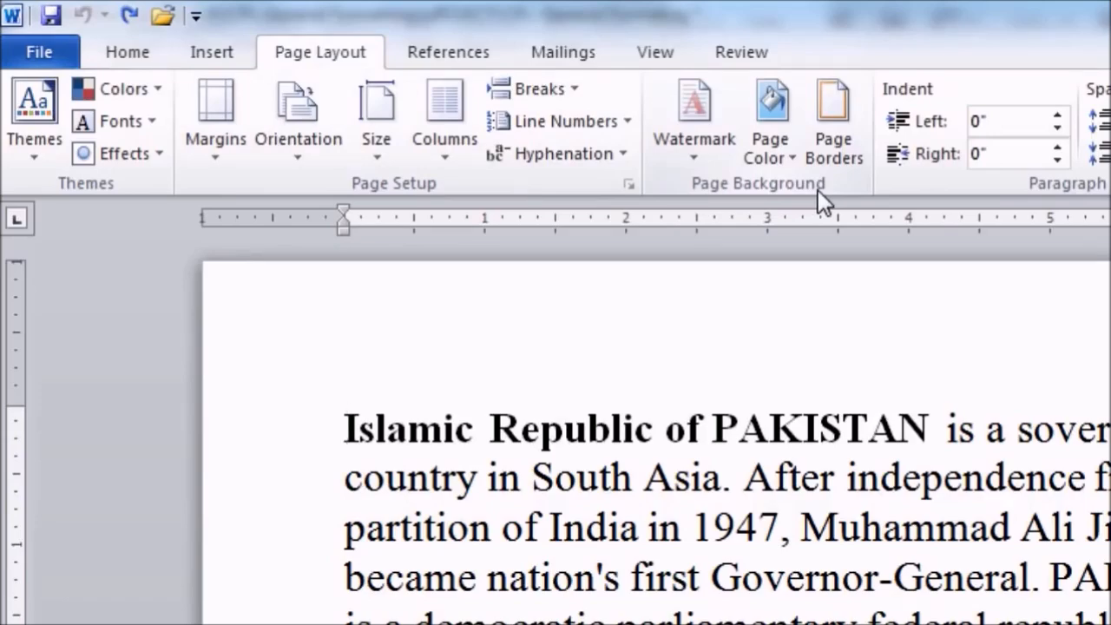
pyautogui.click(831, 148)
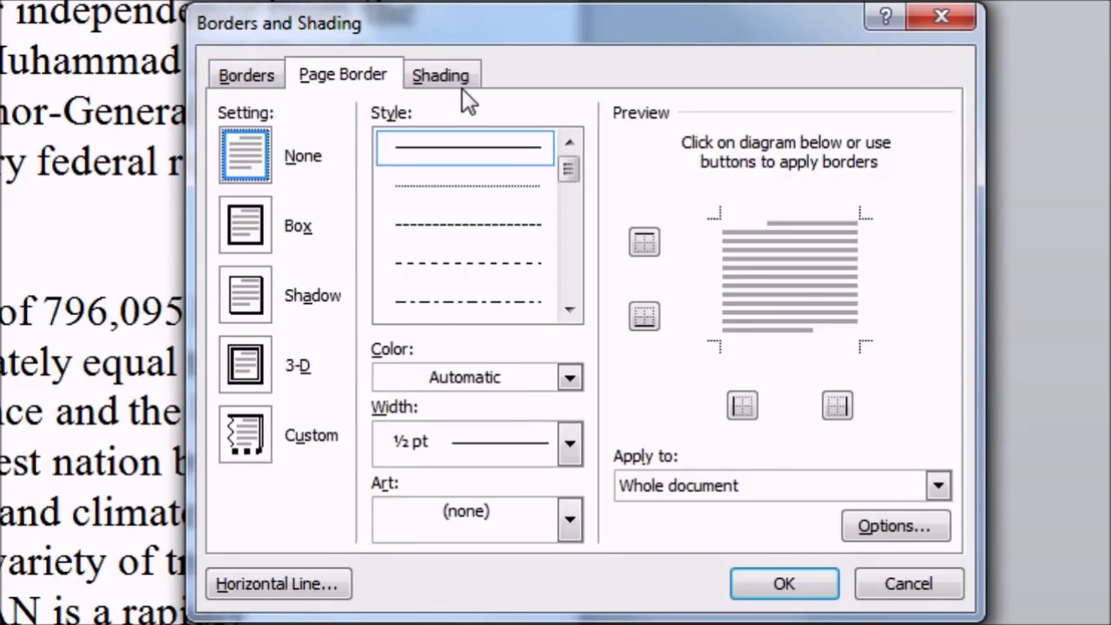
# Look through the Borders, Page Border and Shading tabs, ending on paragraph Borders
pyautogui.click(260, 77)
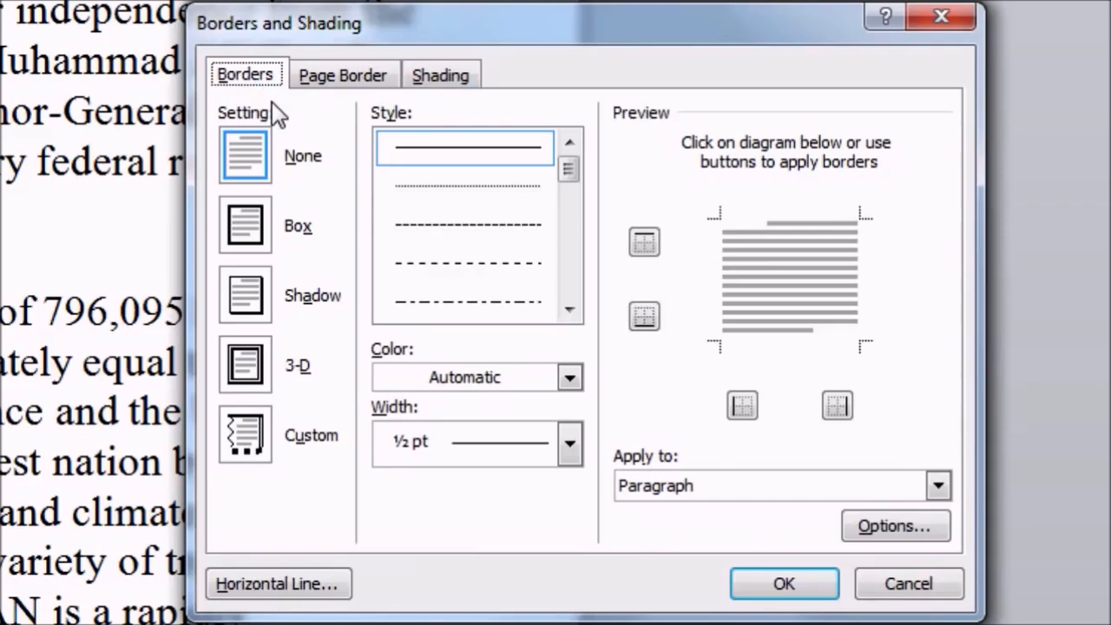
pyautogui.click(331, 85)
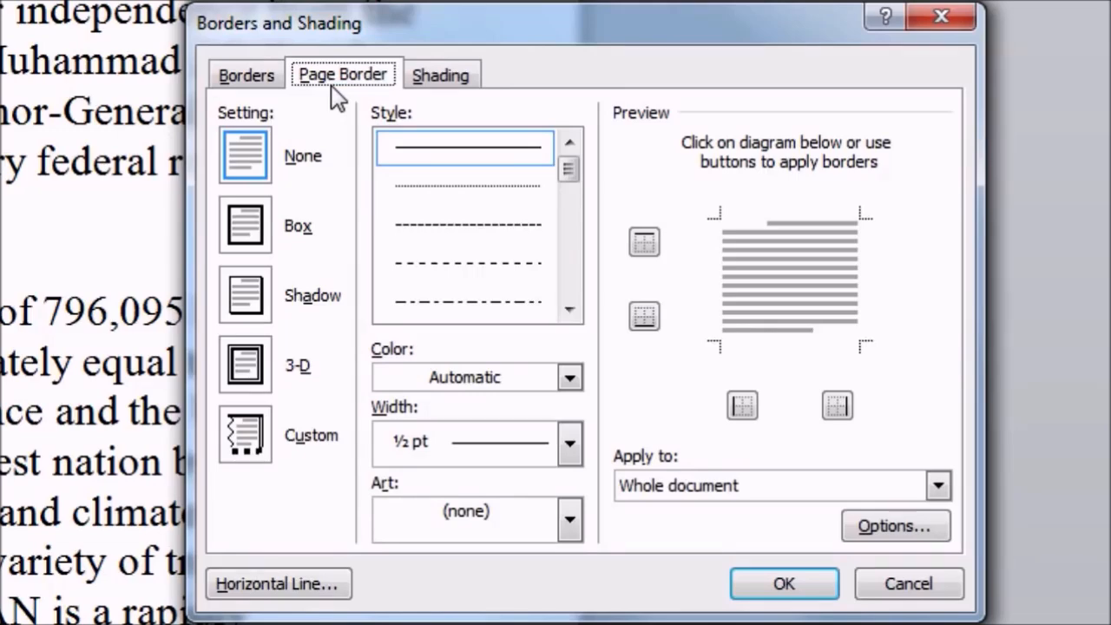
pyautogui.click(437, 84)
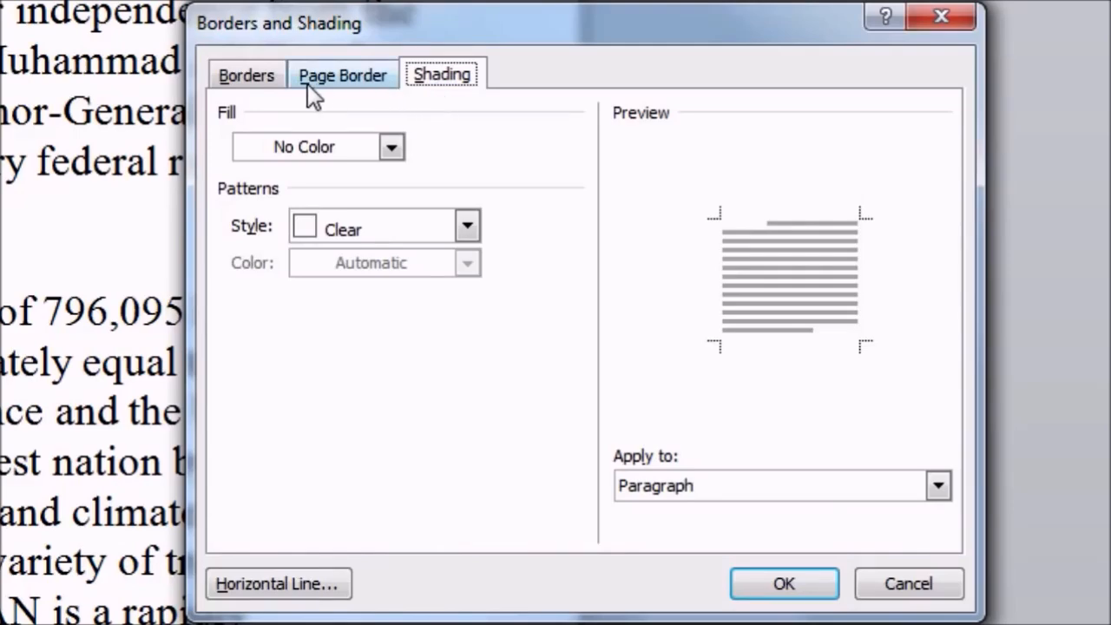
pyautogui.click(270, 85)
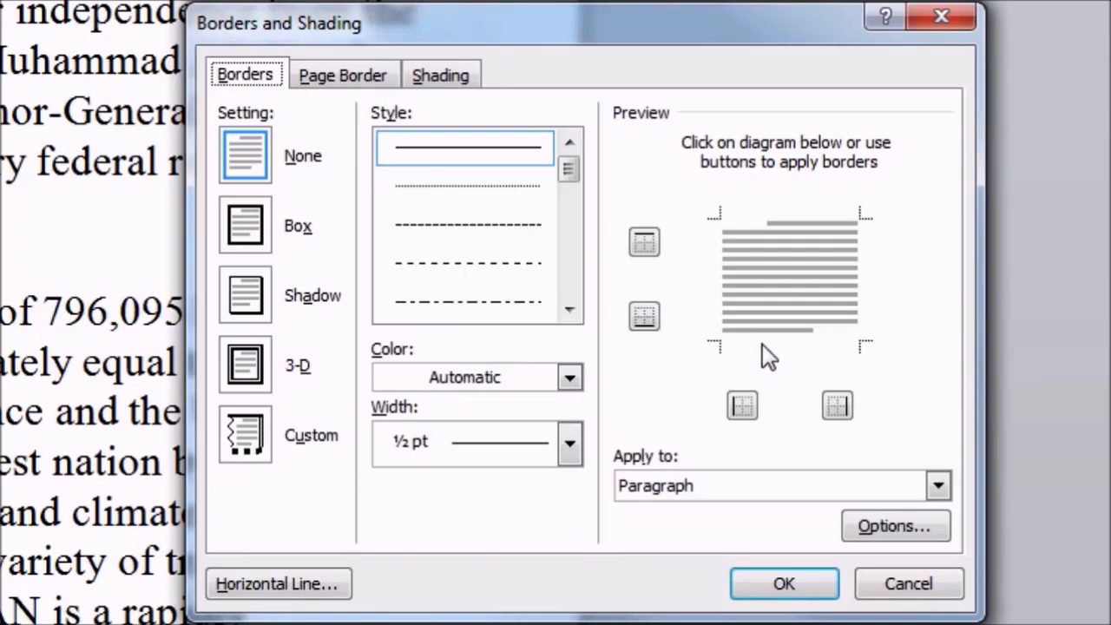
# Compare the Box, Shadow, 3-D and Custom border settings, settling on Shadow
pyautogui.click(254, 233)
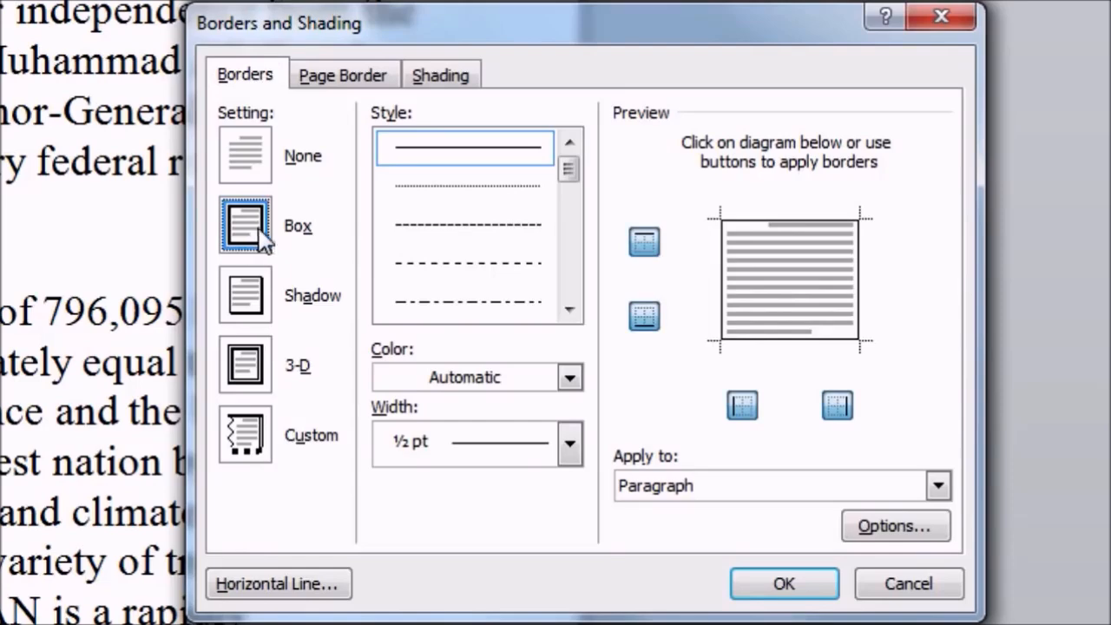
pyautogui.click(261, 309)
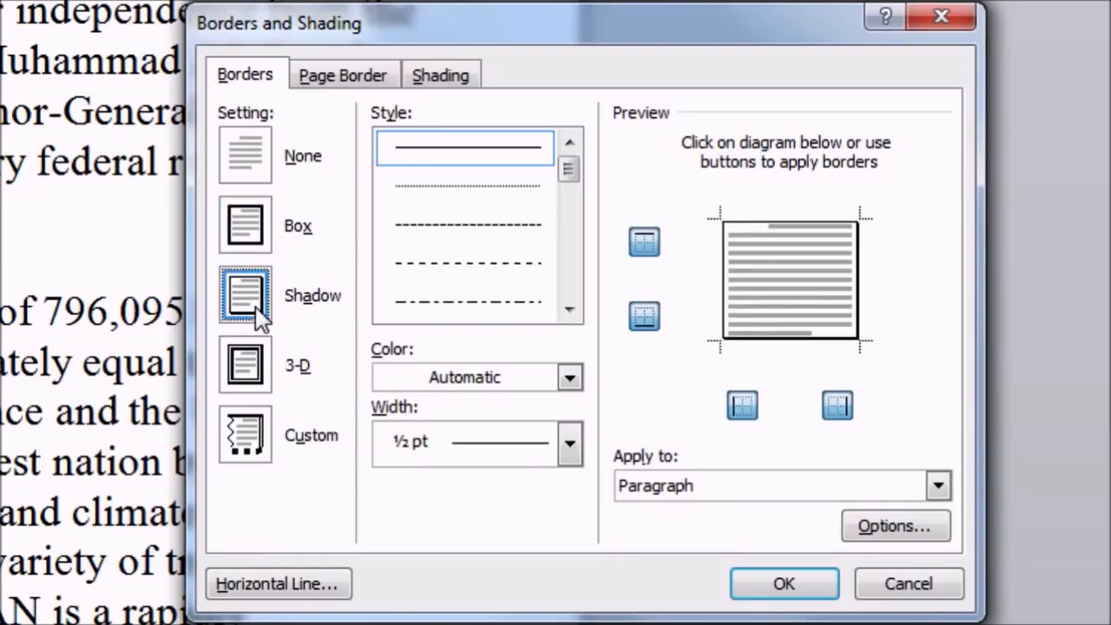
pyautogui.click(261, 382)
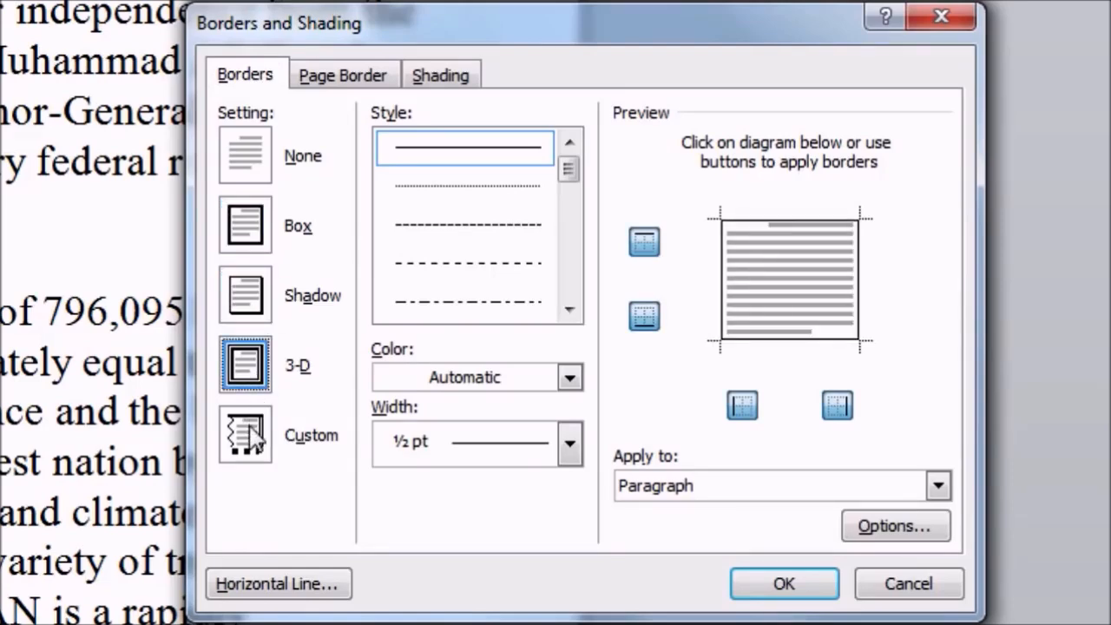
pyautogui.click(252, 431)
pyautogui.click(252, 387)
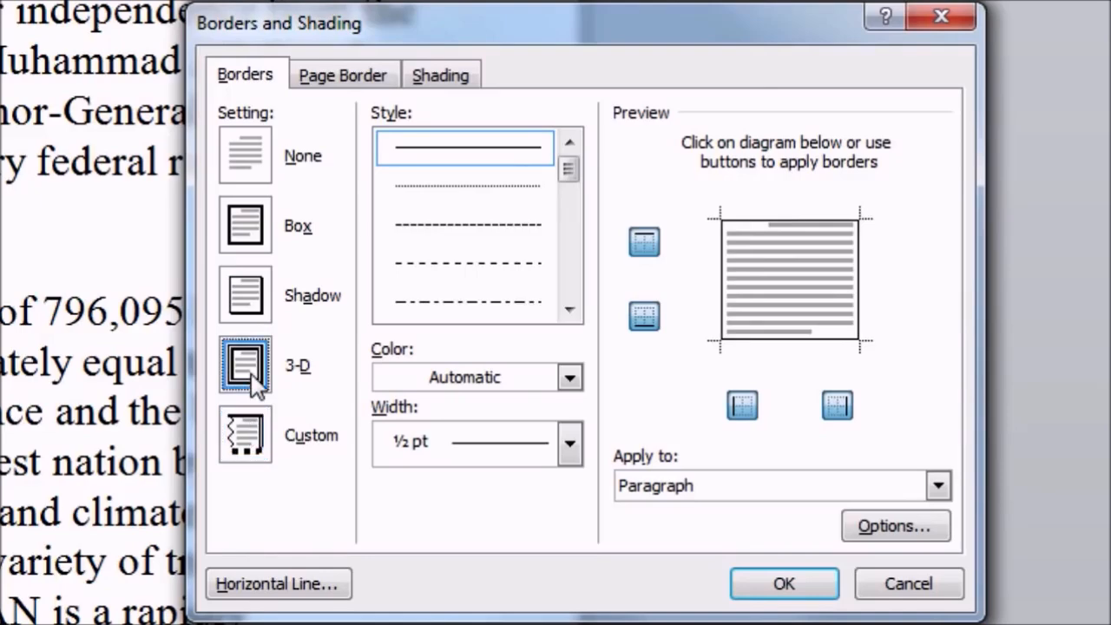
pyautogui.click(252, 313)
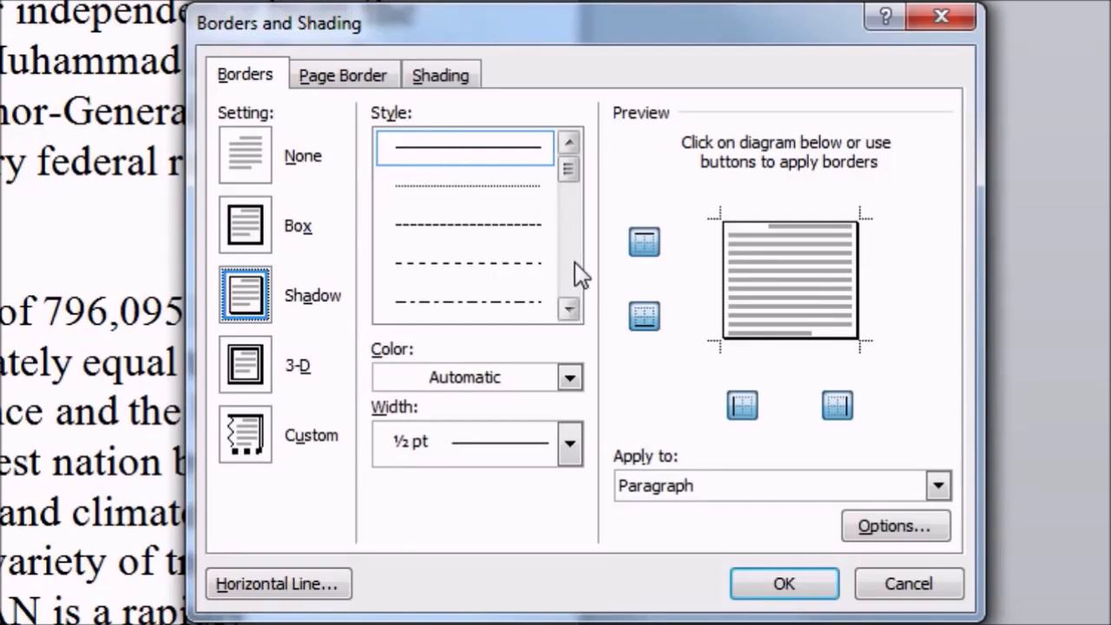
# Scroll through the double and thick line styles, then pick the plain solid line
pyautogui.click(568, 309)
pyautogui.click(569, 309)
pyautogui.click(569, 309)
pyautogui.click(569, 310)
pyautogui.click(569, 309)
pyautogui.click(569, 309)
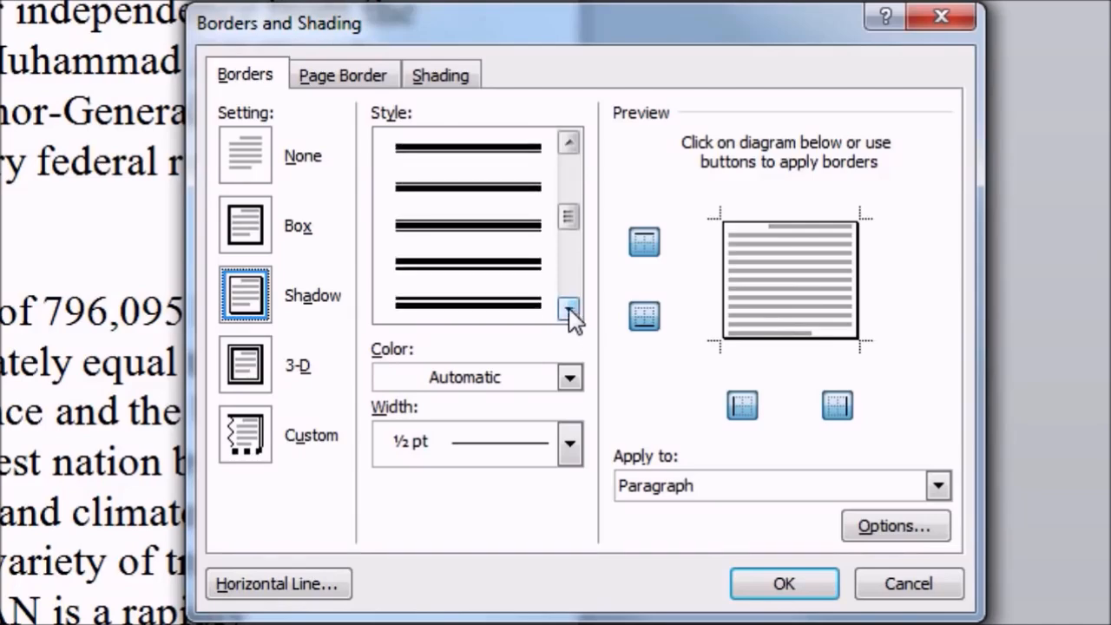
pyautogui.moveTo(569, 219); pyautogui.dragTo(573, 171)
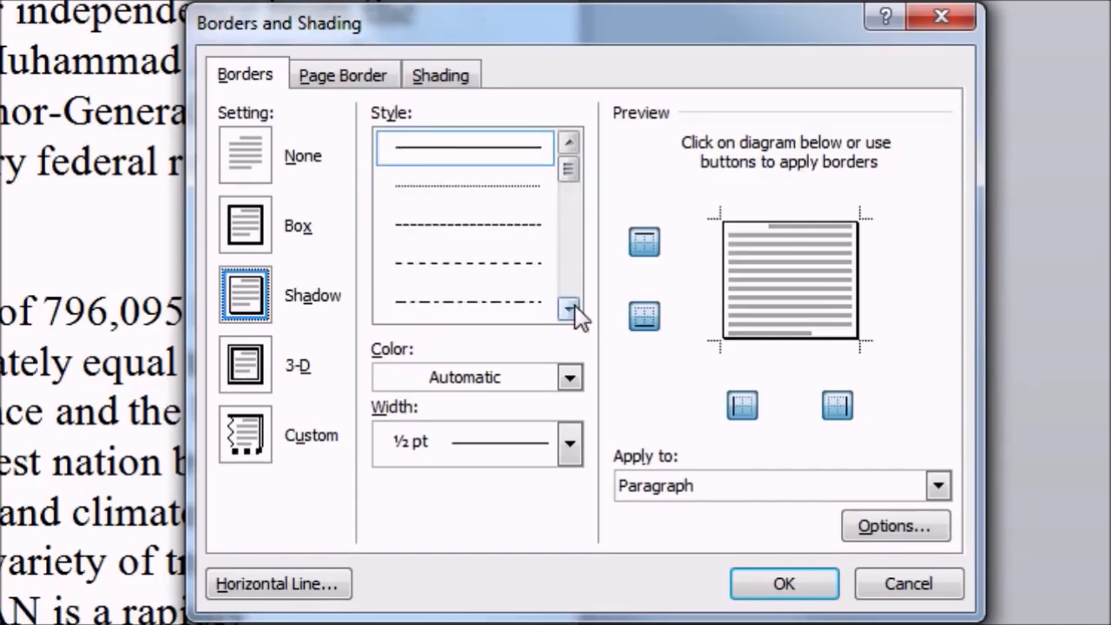
pyautogui.click(504, 154)
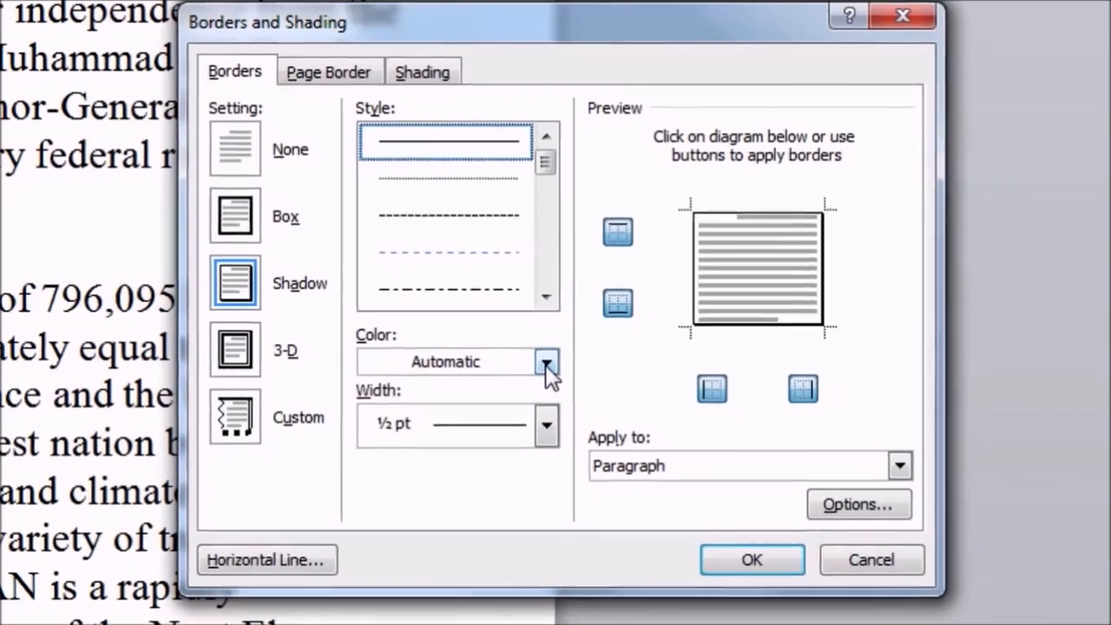
# Make the shadow border Blue, Accent 1 at 3 pt width and apply it
pyautogui.click(569, 379)
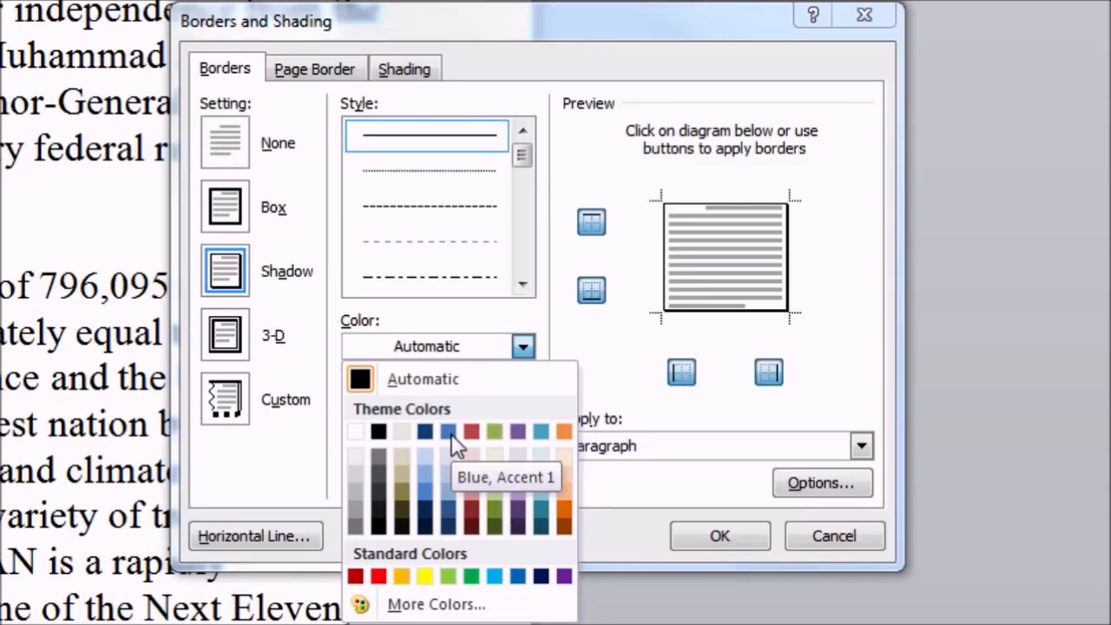
pyautogui.click(428, 492)
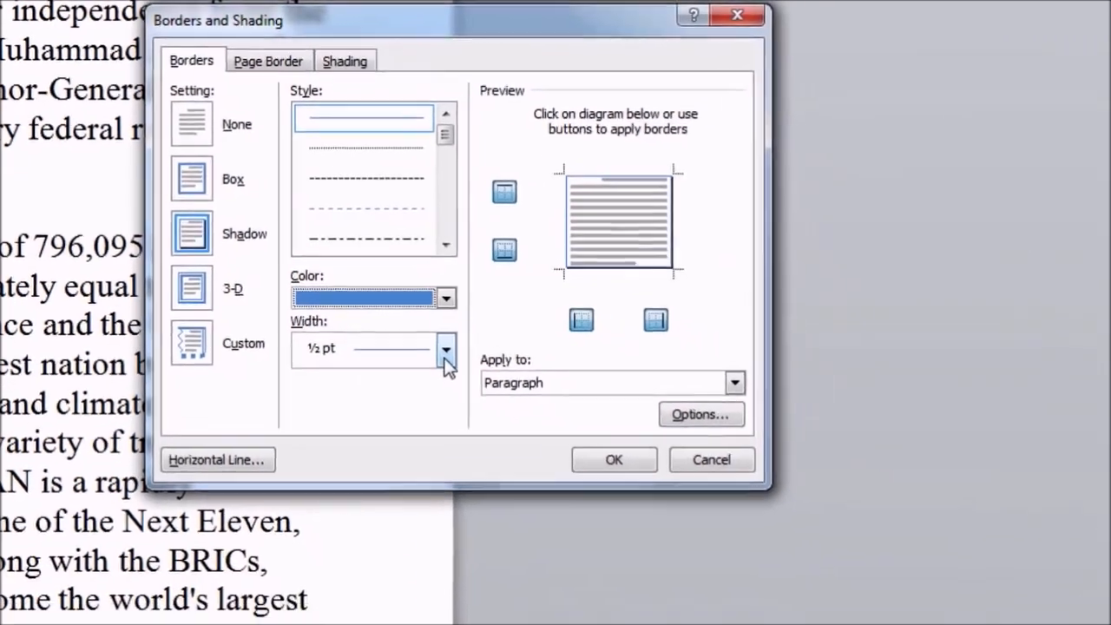
pyautogui.click(522, 410)
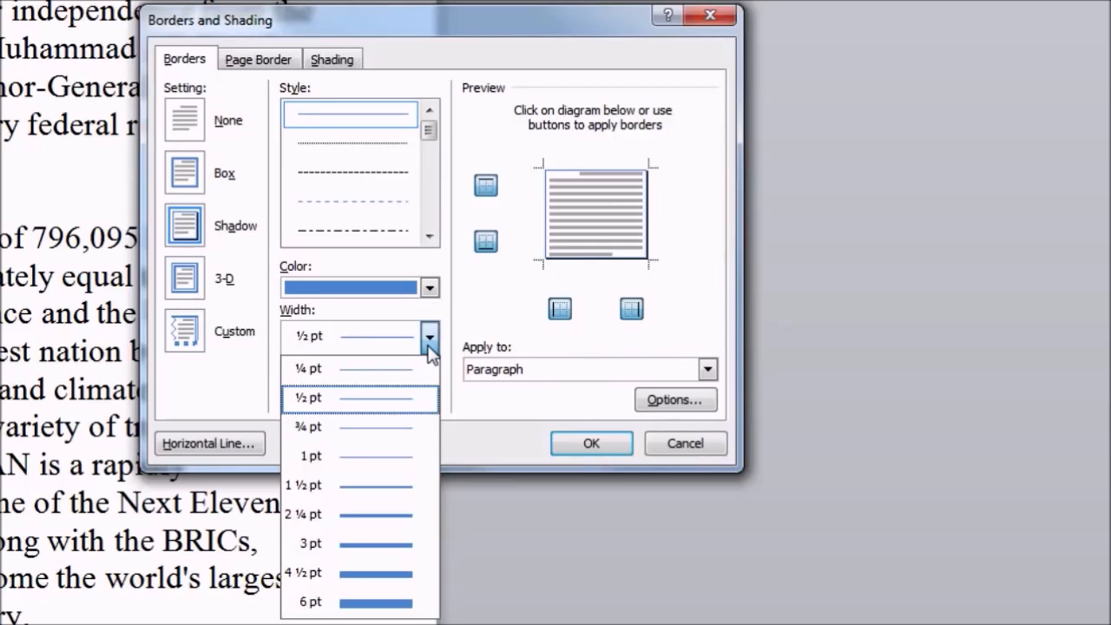
pyautogui.press('Up')
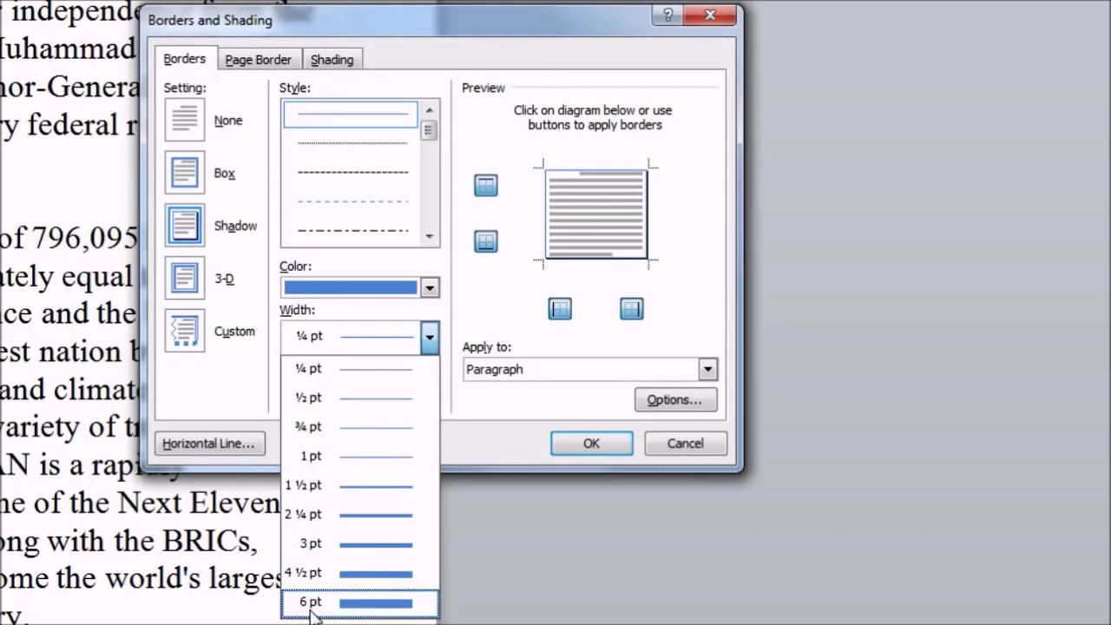
pyautogui.click(314, 545)
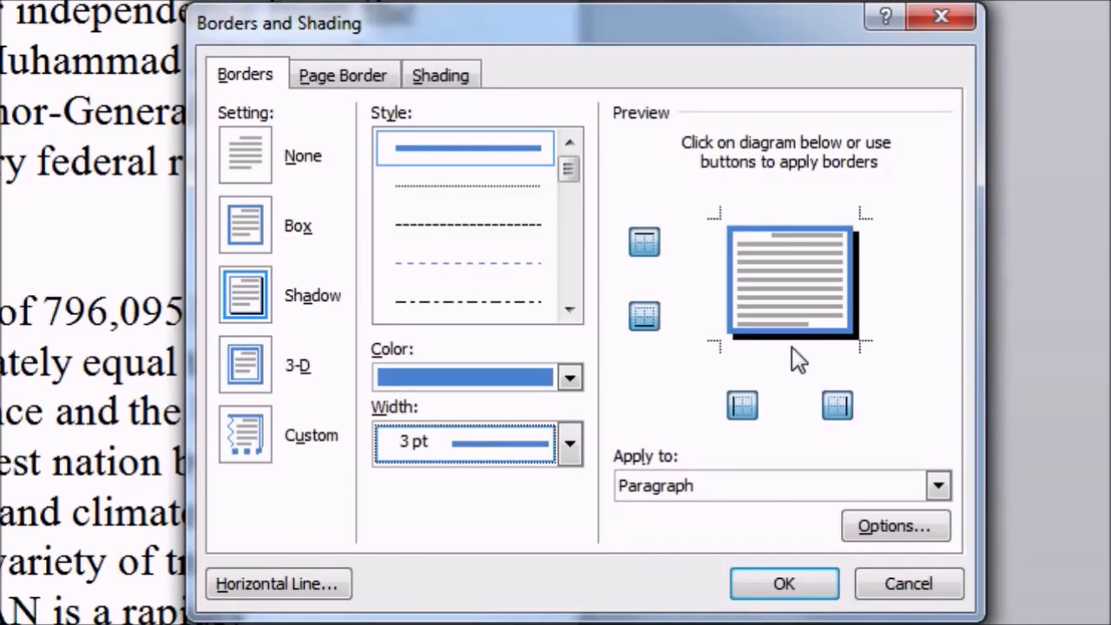
pyautogui.click(792, 581)
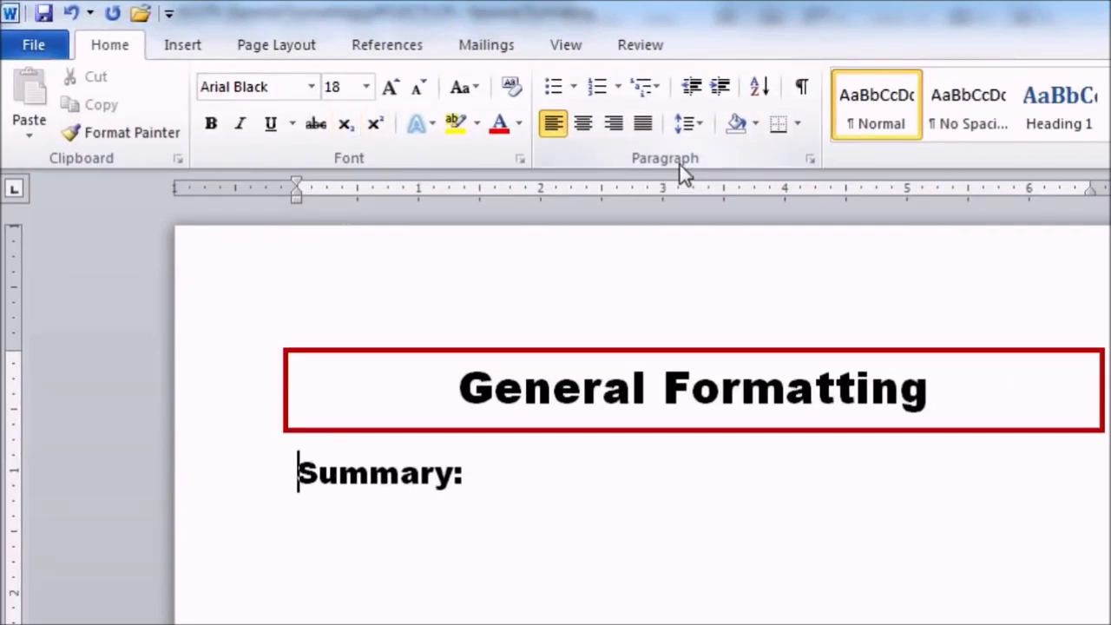
# Apply a round bullet to the Summary: line under General Formatting
pyautogui.click(562, 92)
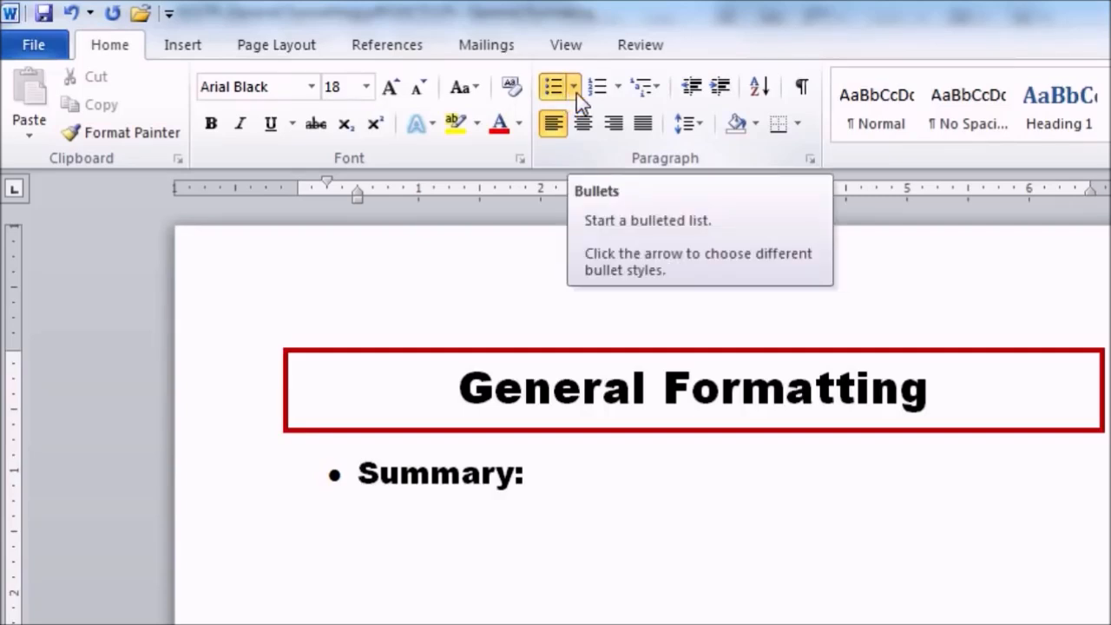
# Switch the Summary: bullet to the four-diamond shape from the Bullet Library
pyautogui.click(575, 87)
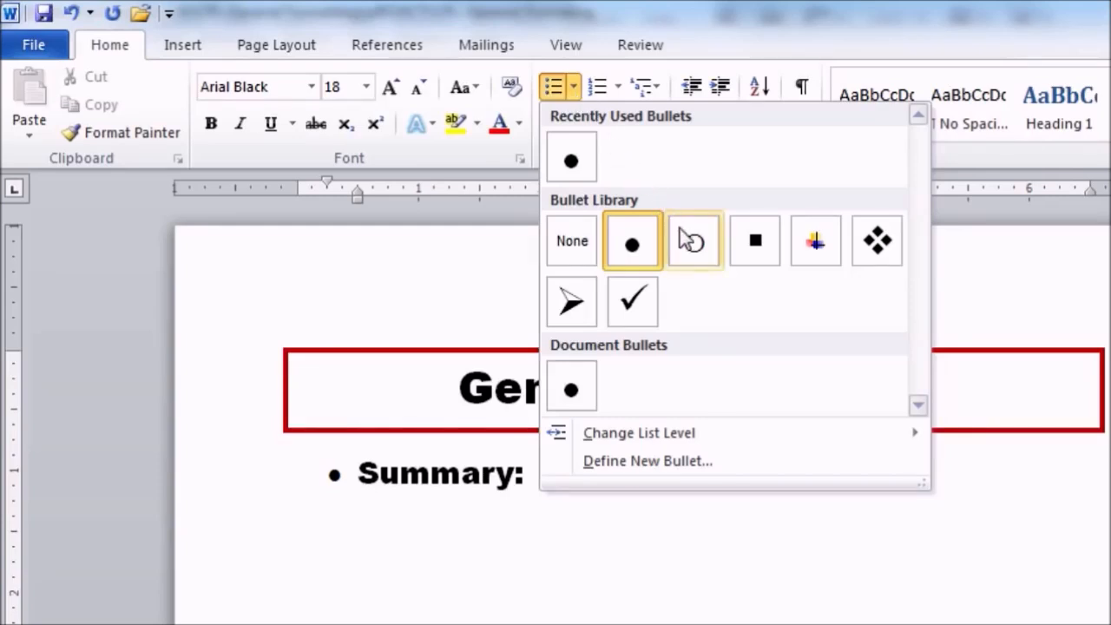
pyautogui.click(882, 259)
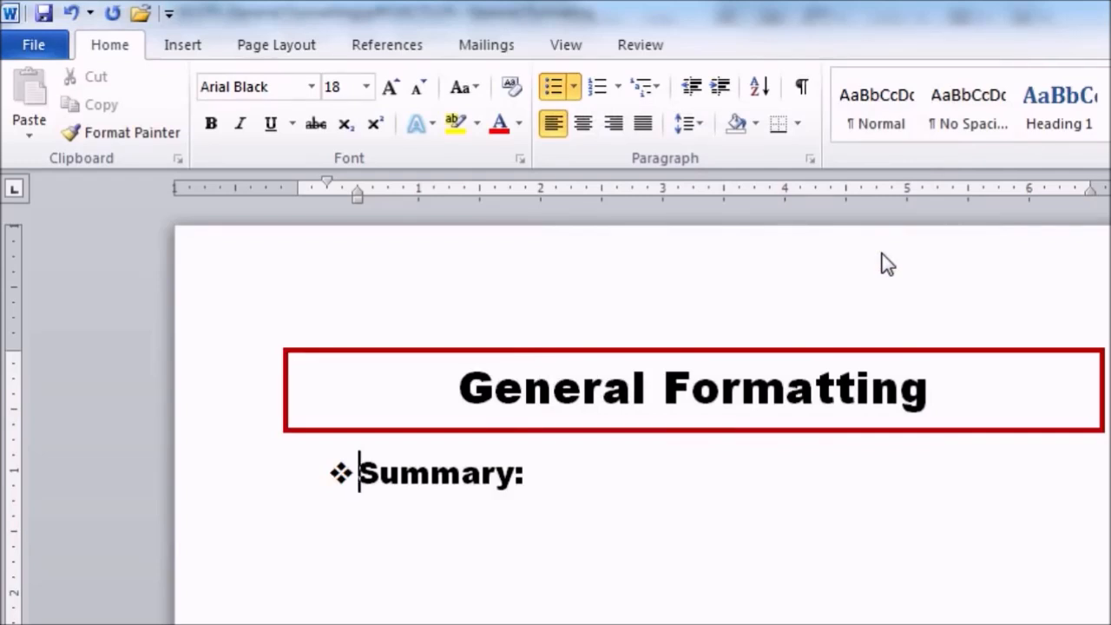
# Change the item to 'Summary of CPL:', add a 'Word Processing' bullet, then start an unbulleted '1.' line
pyautogui.write('of ')
pyautogui.write('CPL')
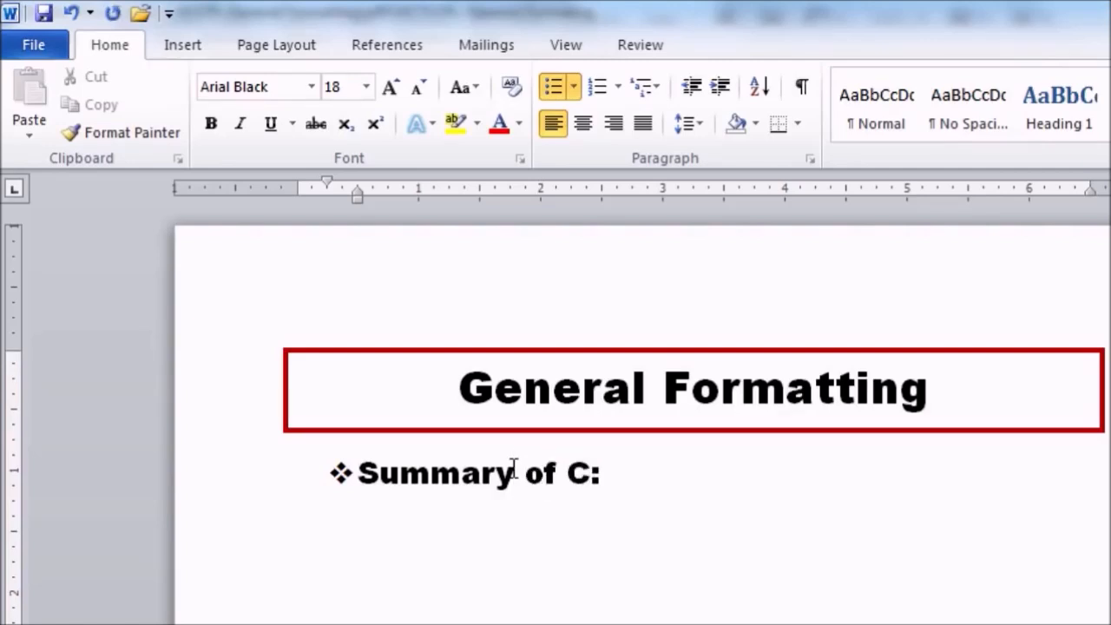
pyautogui.press('Return')
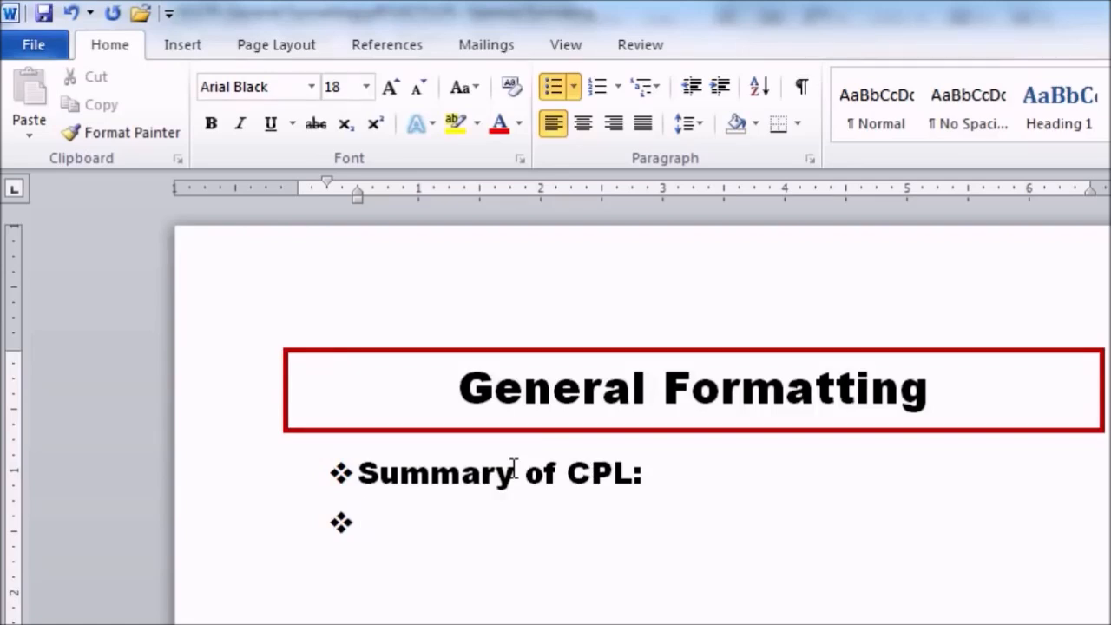
pyautogui.write('Wo')
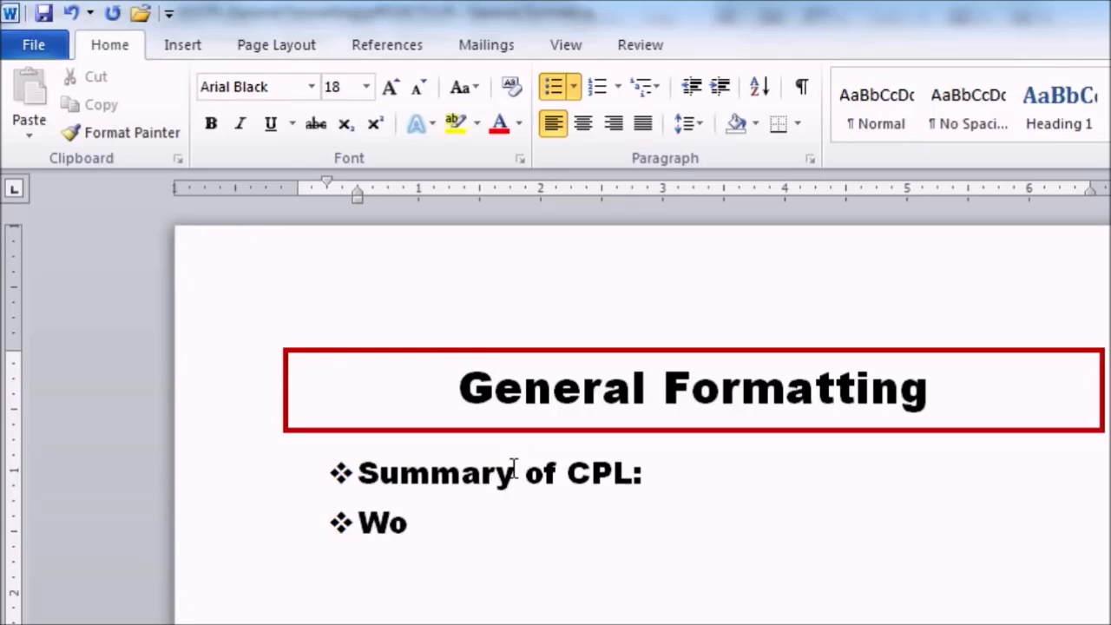
pyautogui.write('rd Pro')
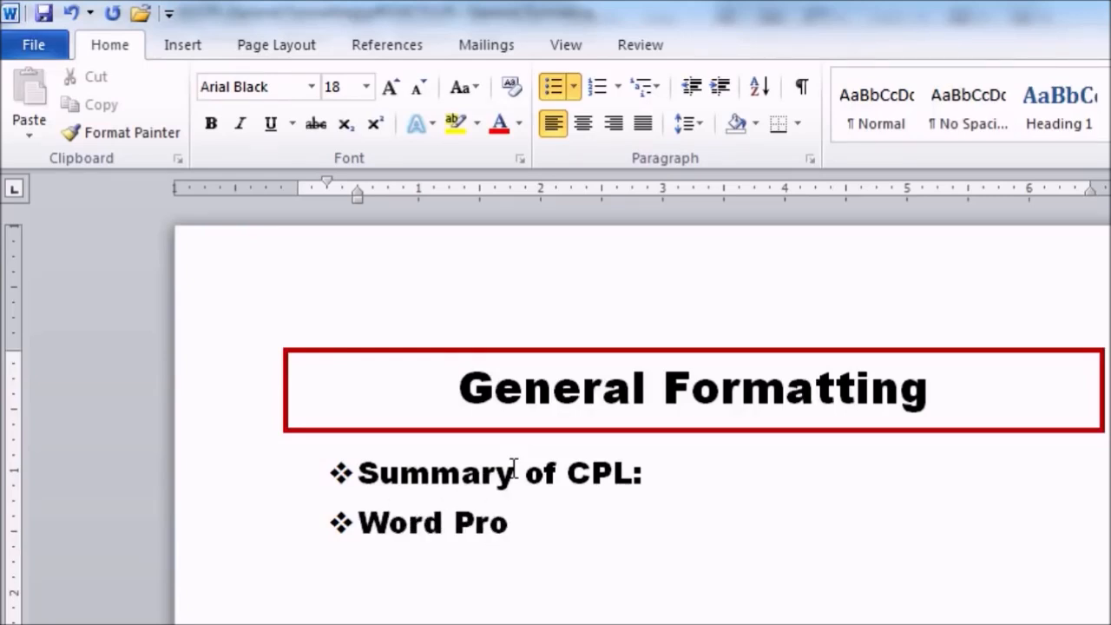
pyautogui.write('cessing')
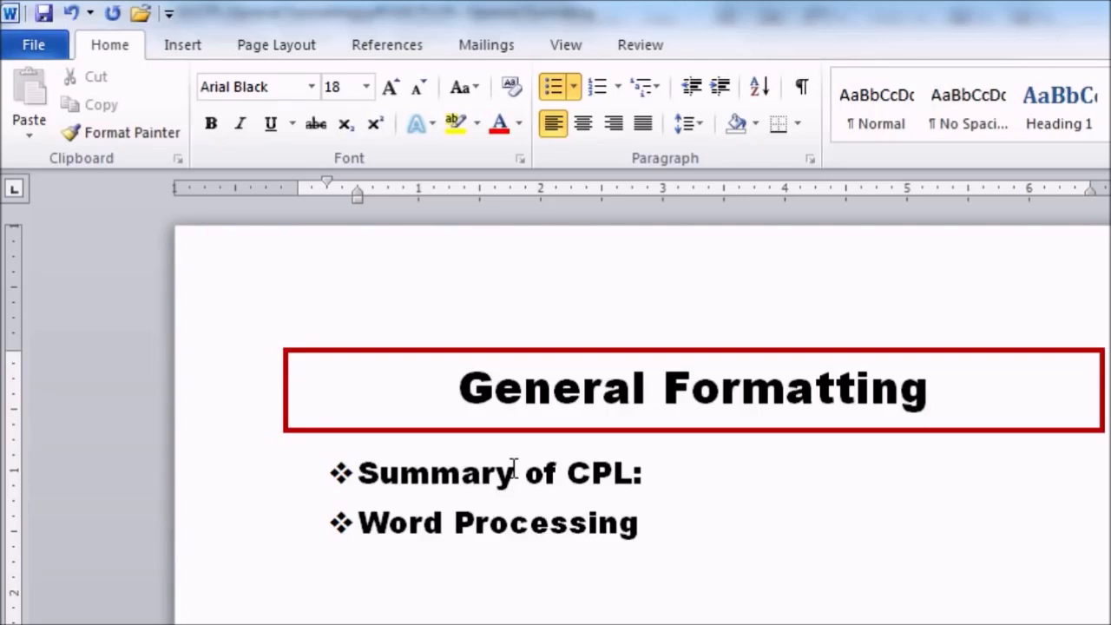
pyautogui.press('Return')
pyautogui.press('Return')
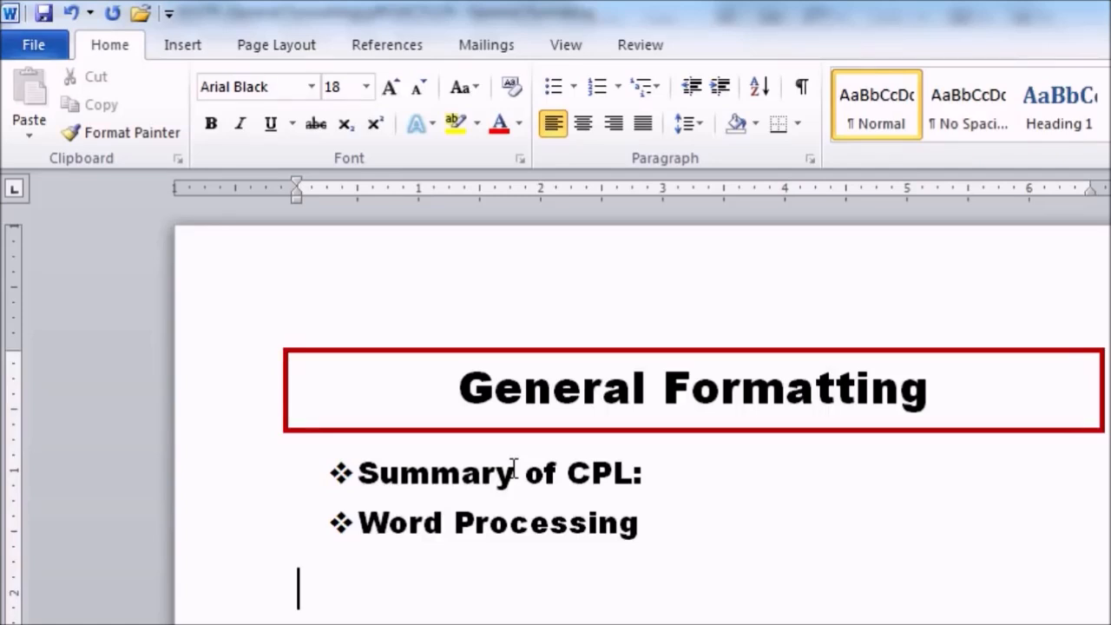
pyautogui.write('1')
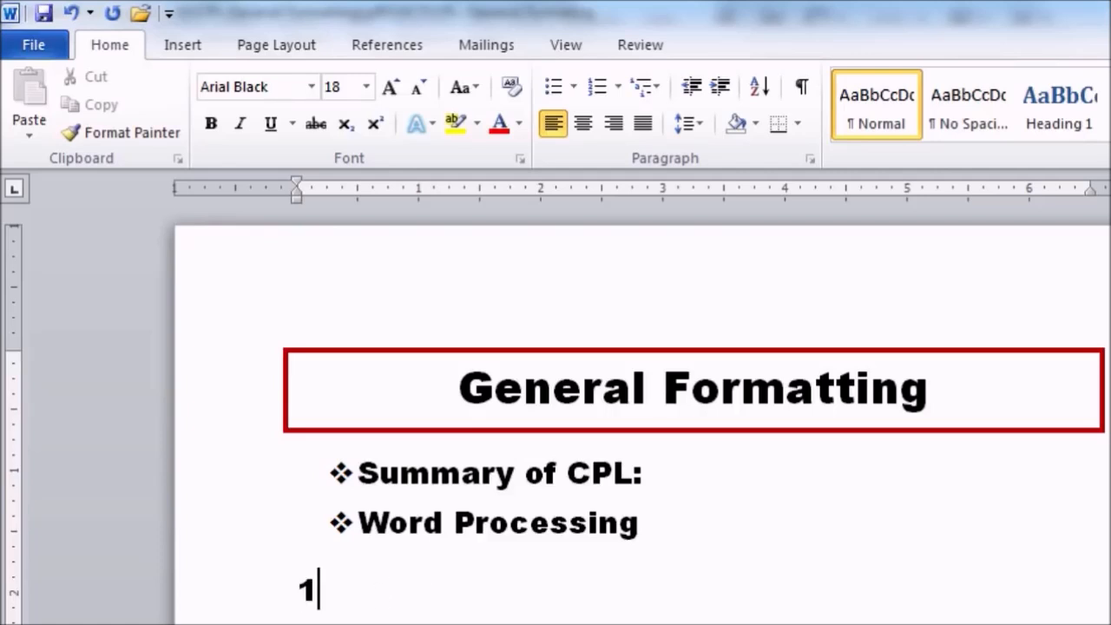
pyautogui.write('.')
# Remove the manually typed period and parenthesis after the 1 on the empty line
pyautogui.press('BackSpace')
pyautogui.write(')')
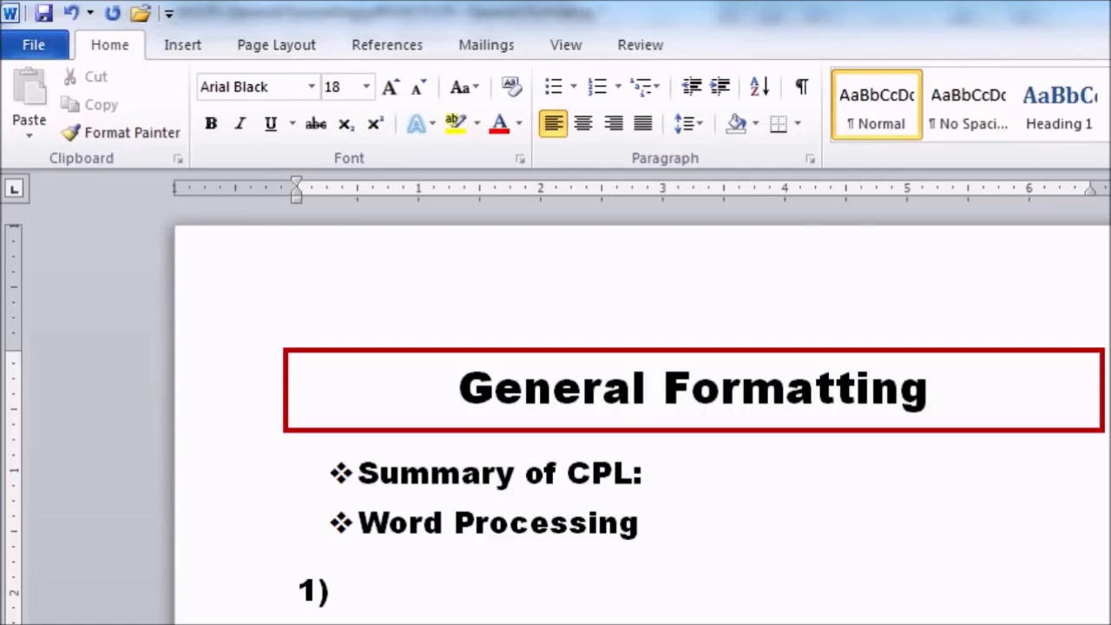
pyautogui.press('BackSpace')
pyautogui.press('BackSpace')
# Turn the empty line into a numbered item using the 1) 2) 3) format
pyautogui.click(599, 98)
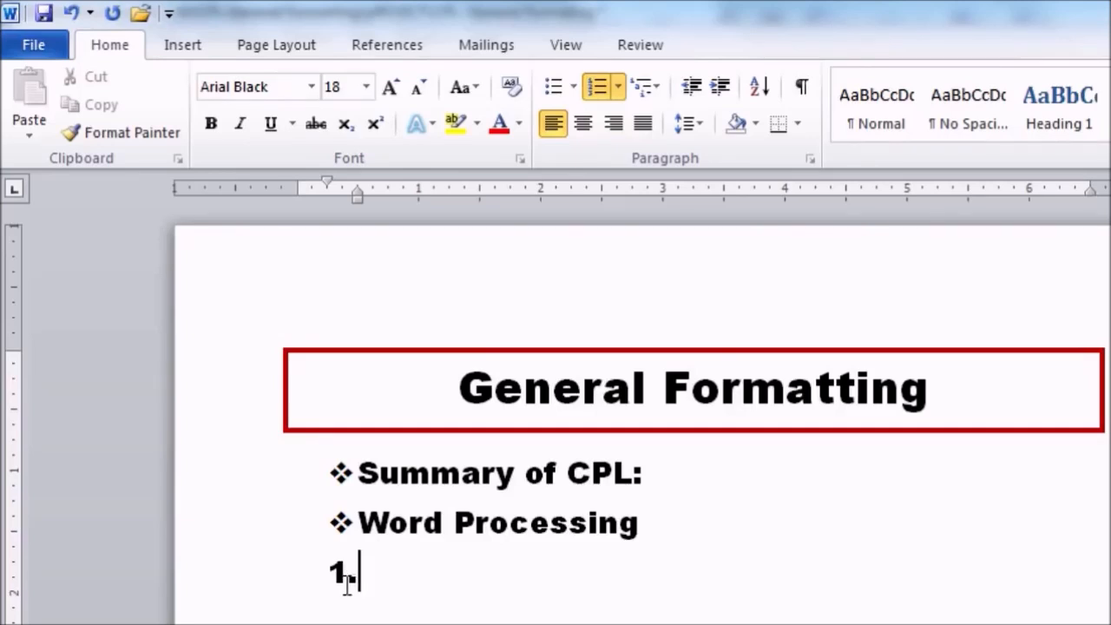
pyautogui.click(619, 87)
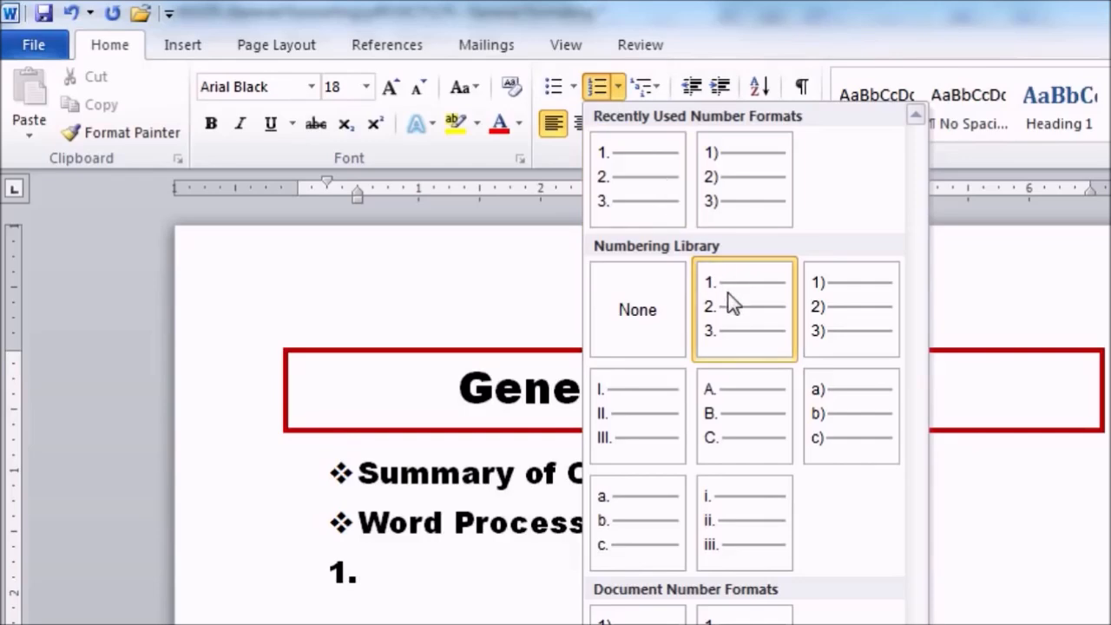
pyautogui.click(849, 343)
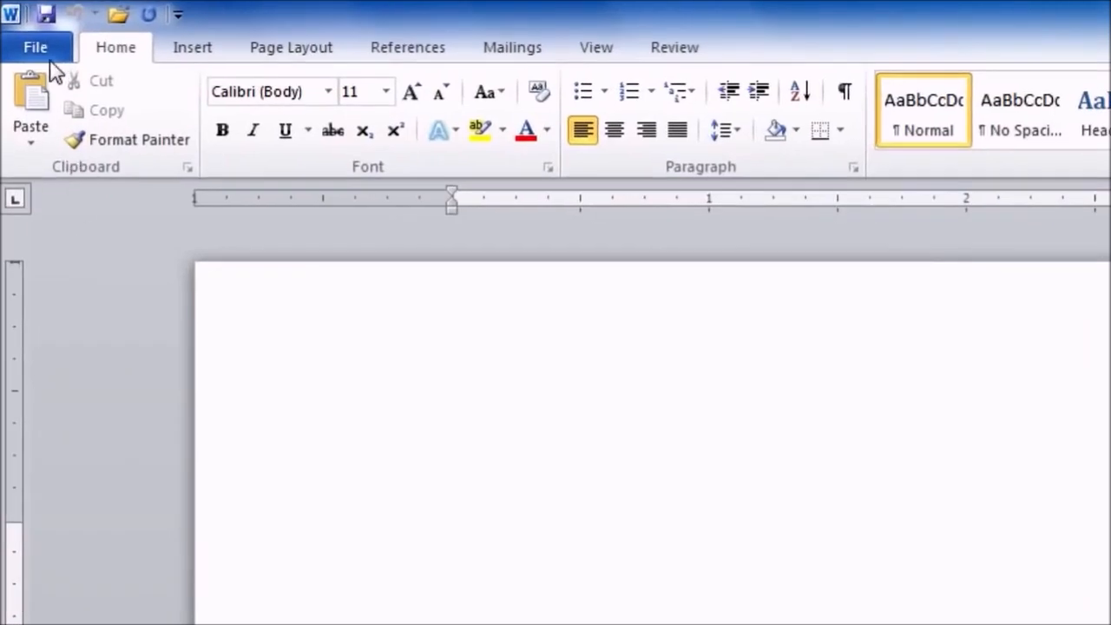
# Show the Available Templates list on the File menu's New page
pyautogui.click(39, 48)
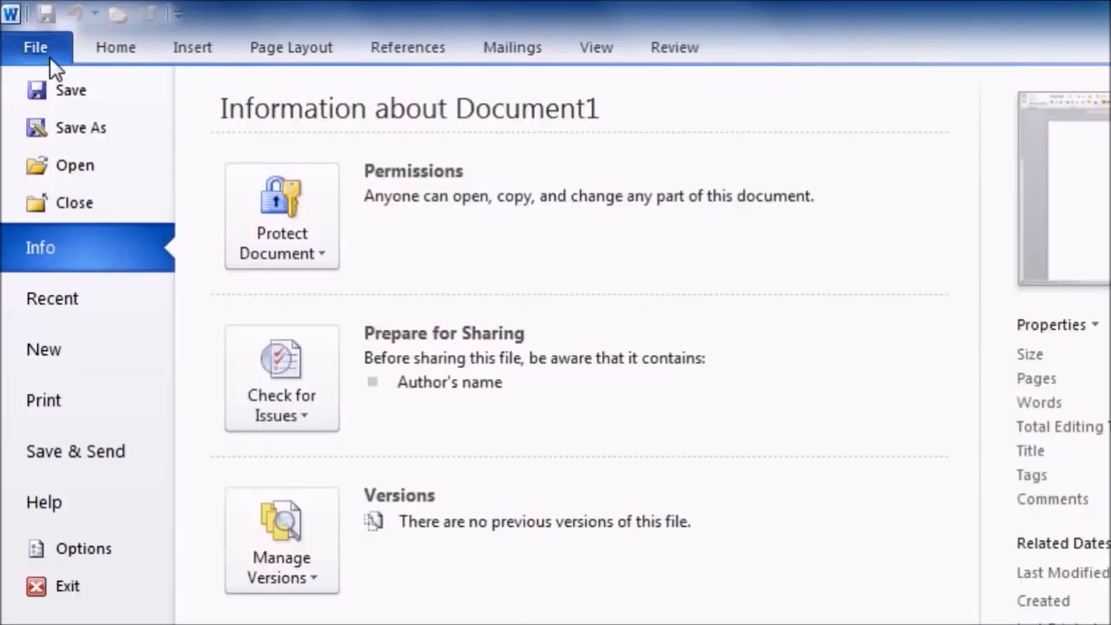
pyautogui.click(54, 354)
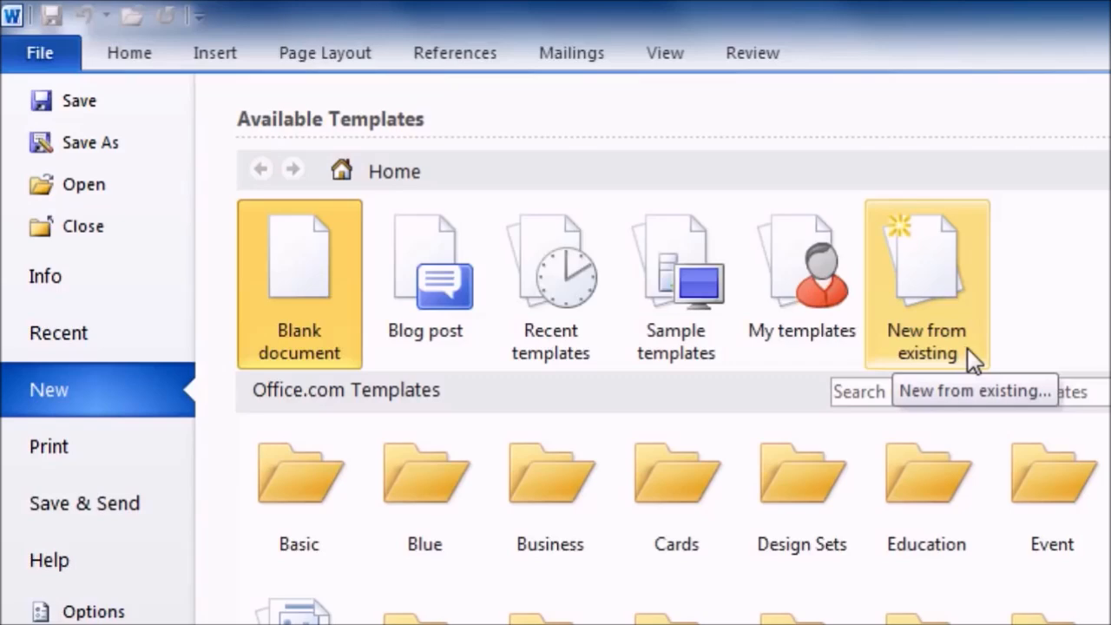
pyautogui.click(694, 337)
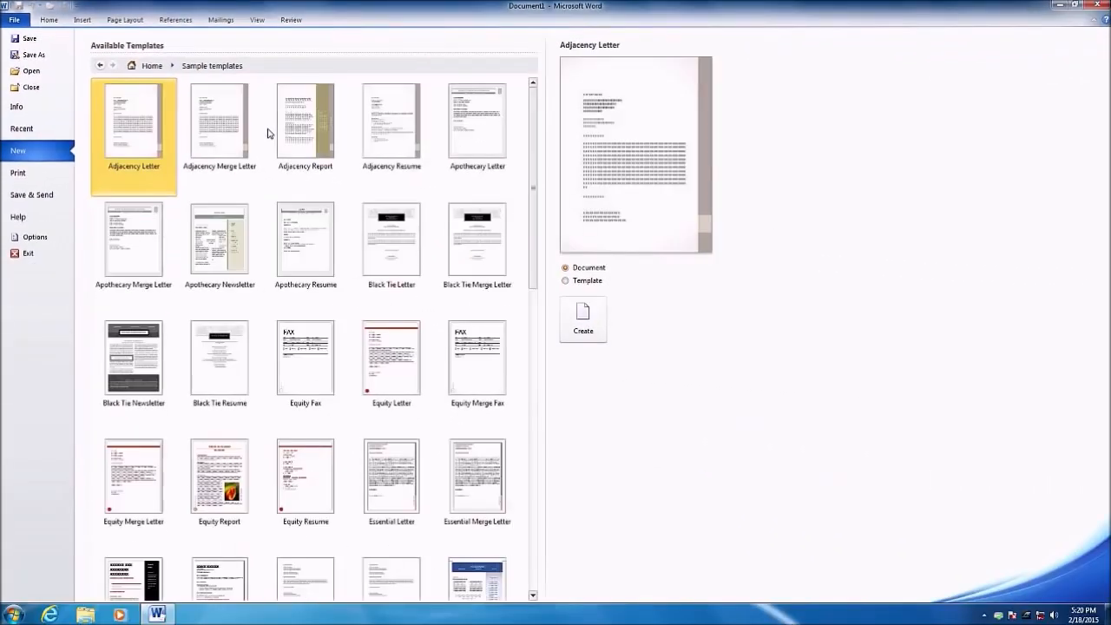
pyautogui.scroll(-3, 530, 280)
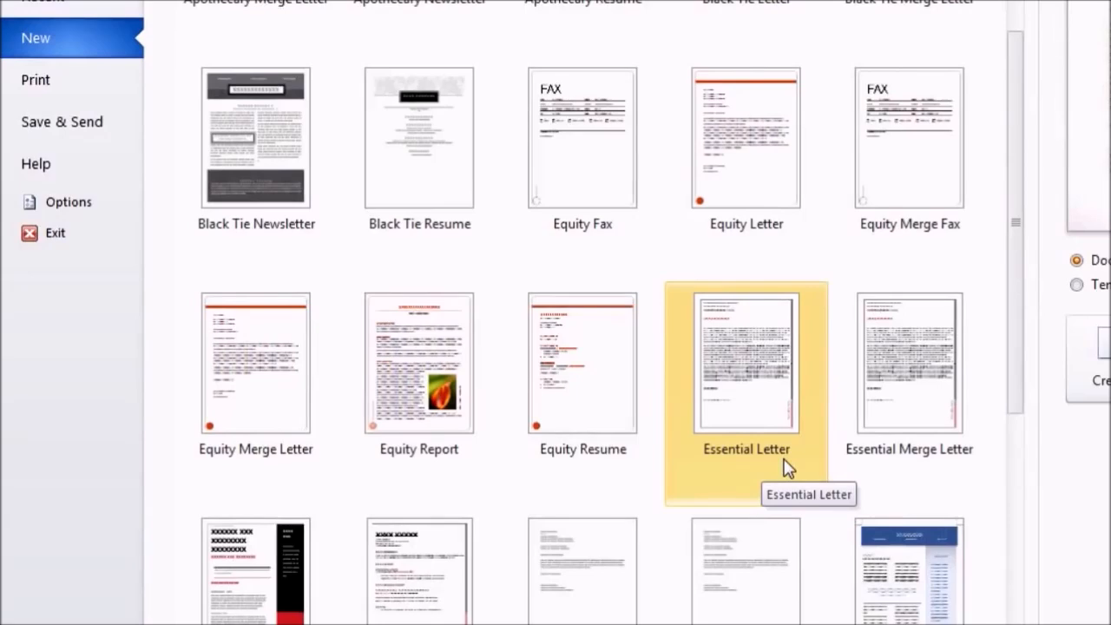
pyautogui.scroll(-4, 798, 456)
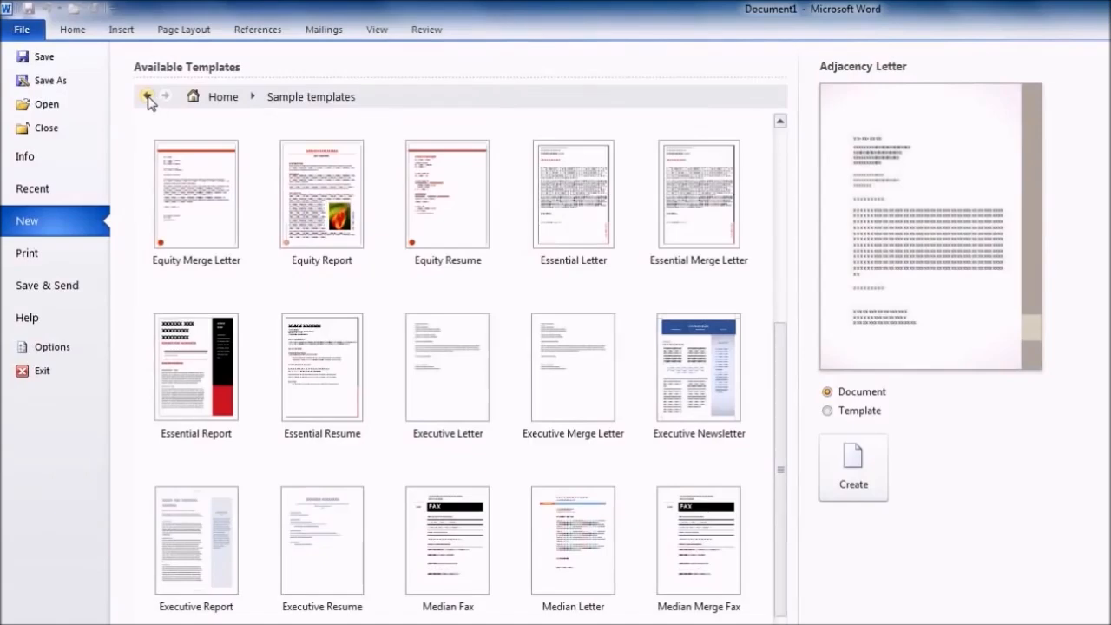
pyautogui.click(147, 98)
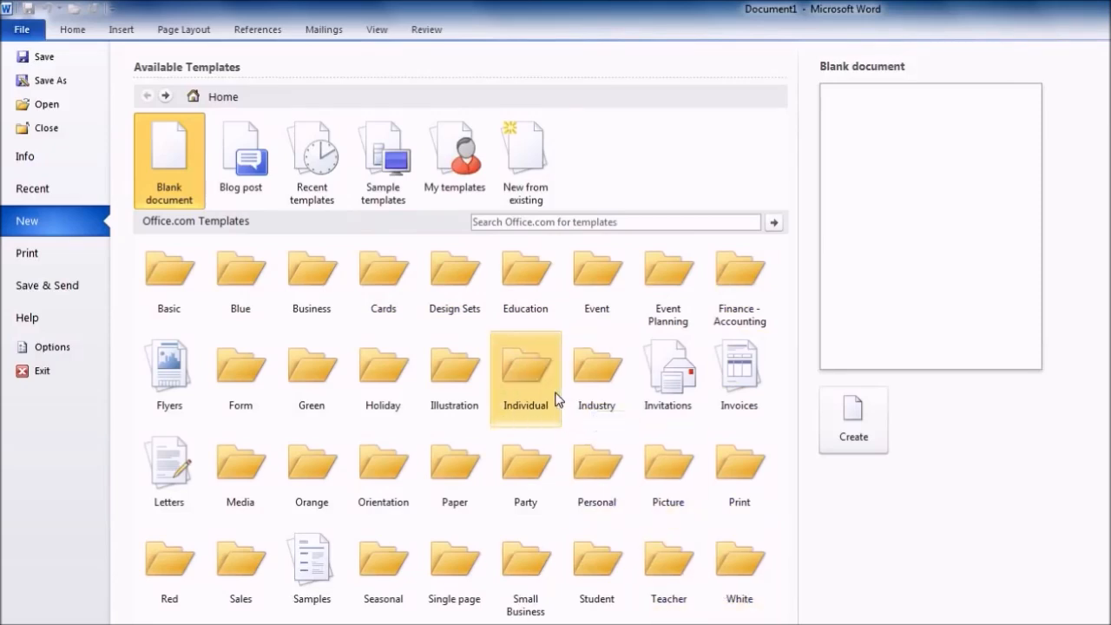
pyautogui.click(179, 491)
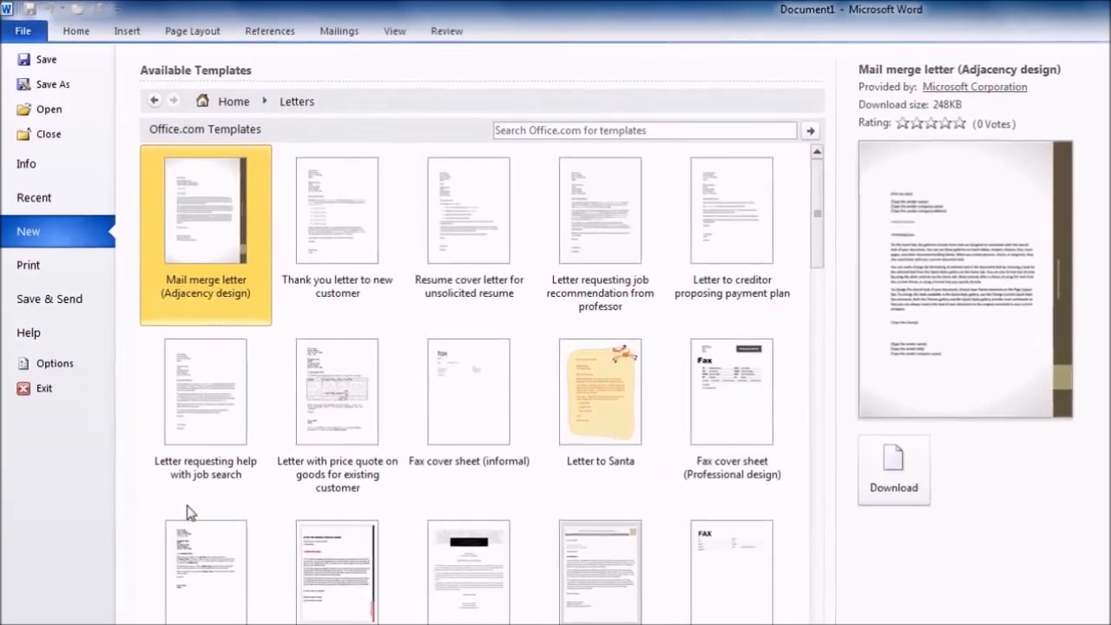
pyautogui.scroll(-5, 832, 286)
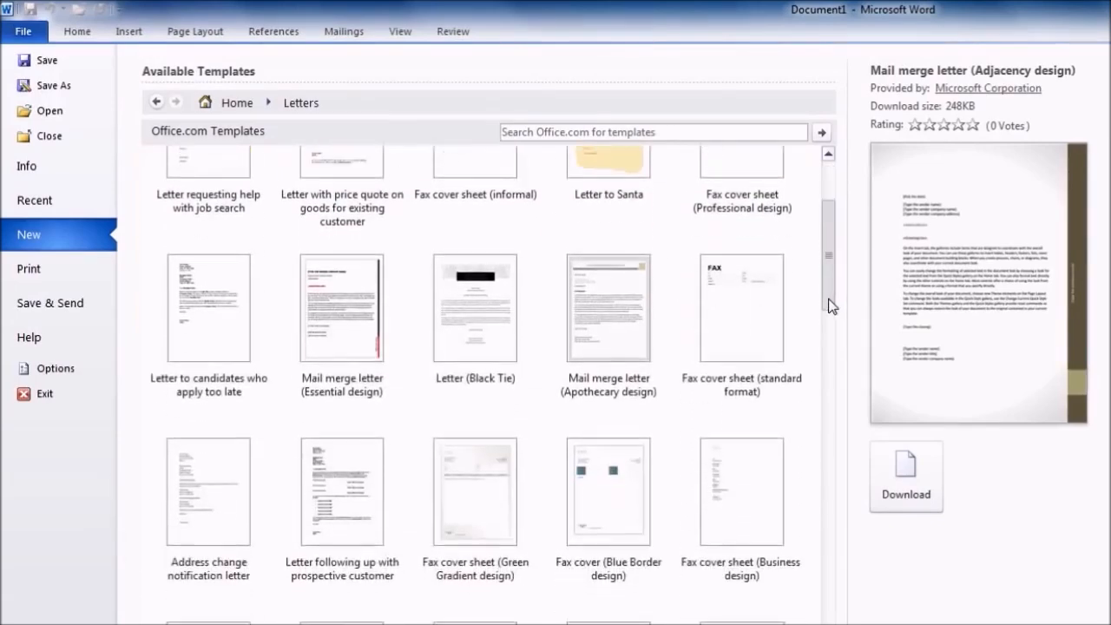
pyautogui.moveTo(829, 306); pyautogui.dragTo(832, 369)
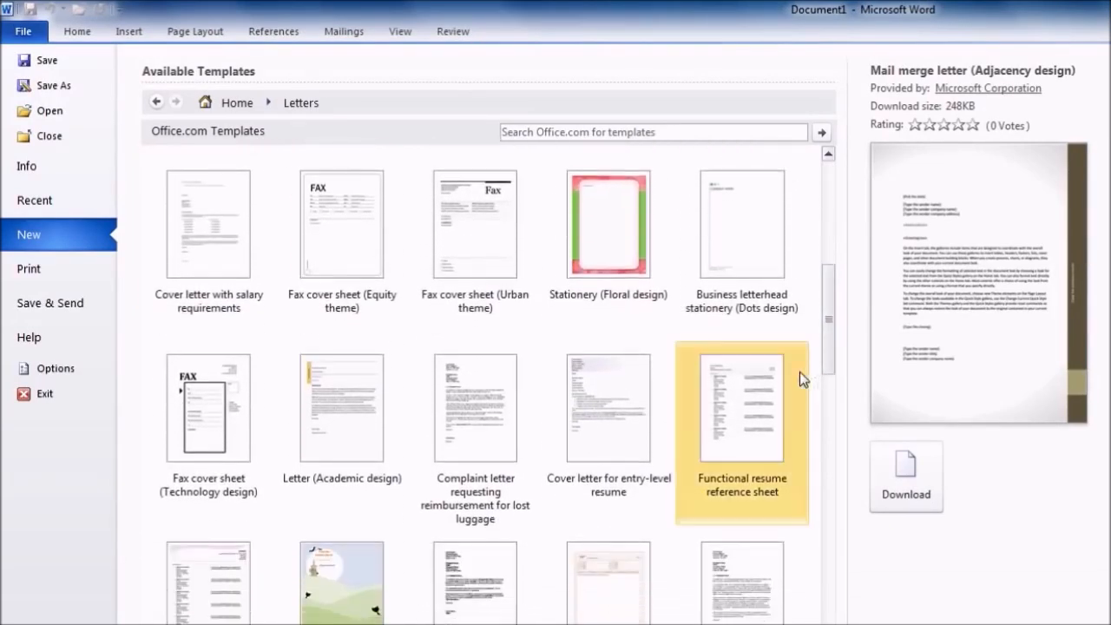
pyautogui.click(365, 436)
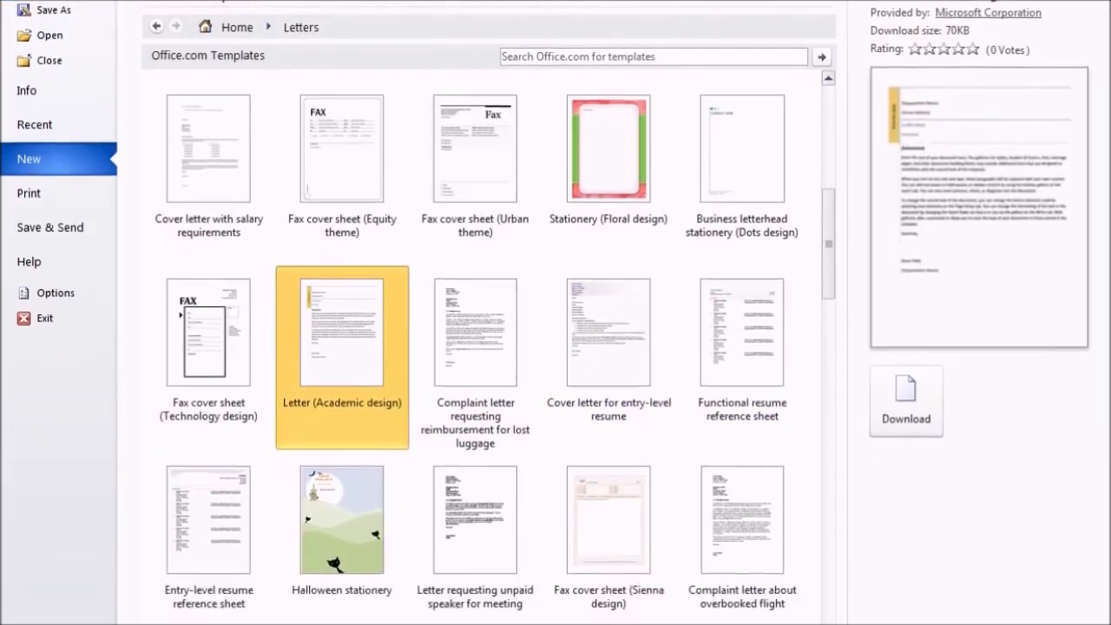
pyautogui.click(359, 601)
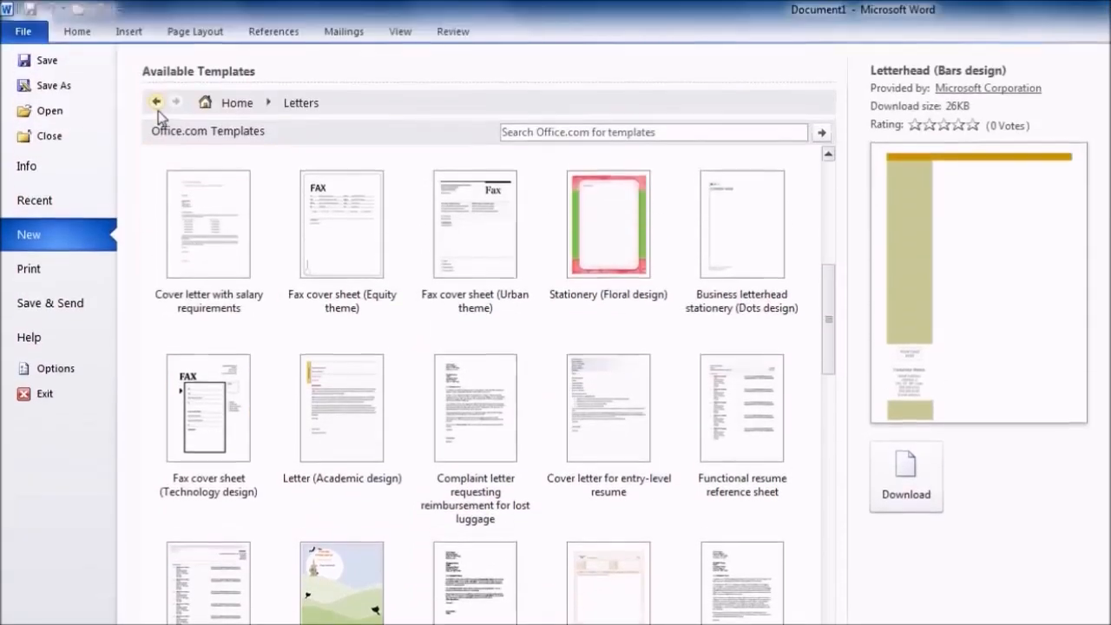
pyautogui.click(157, 27)
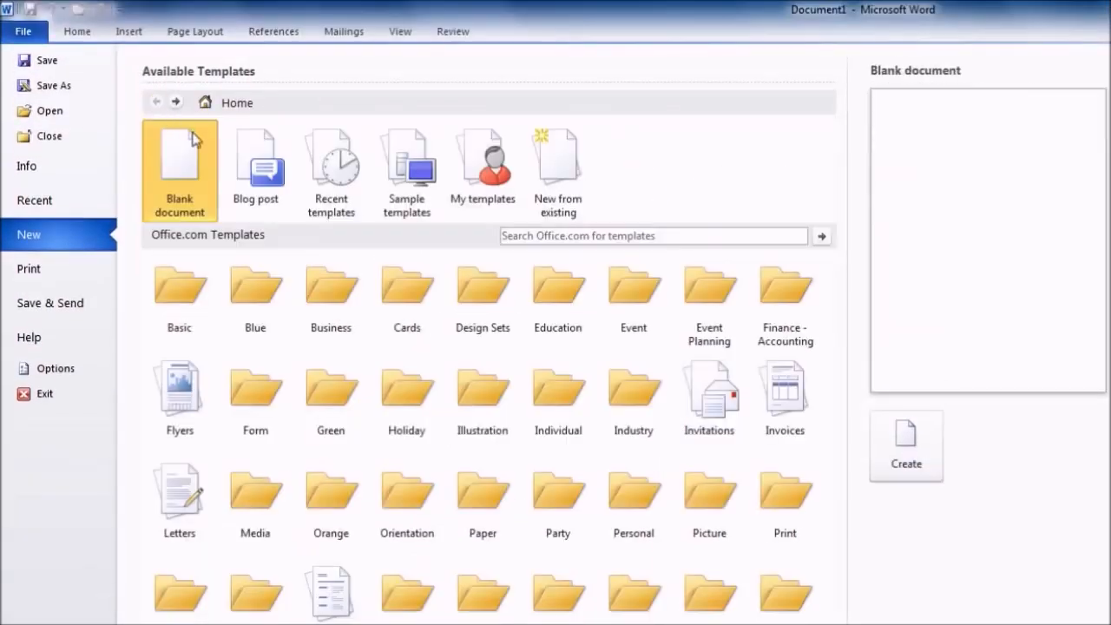
pyautogui.click(424, 314)
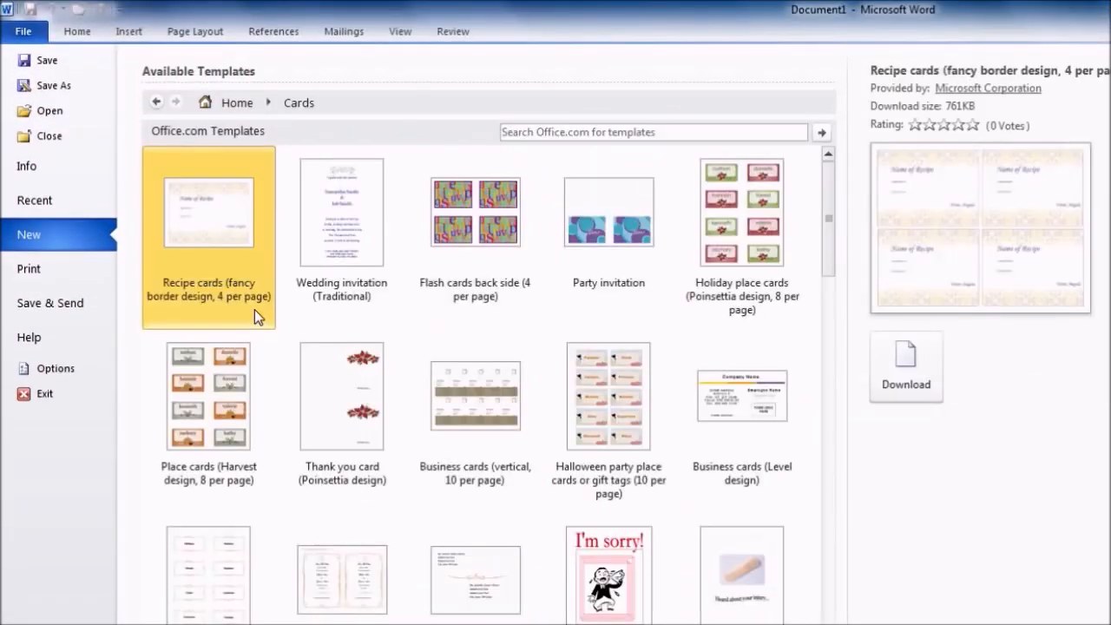
pyautogui.moveTo(831, 247); pyautogui.dragTo(831, 249)
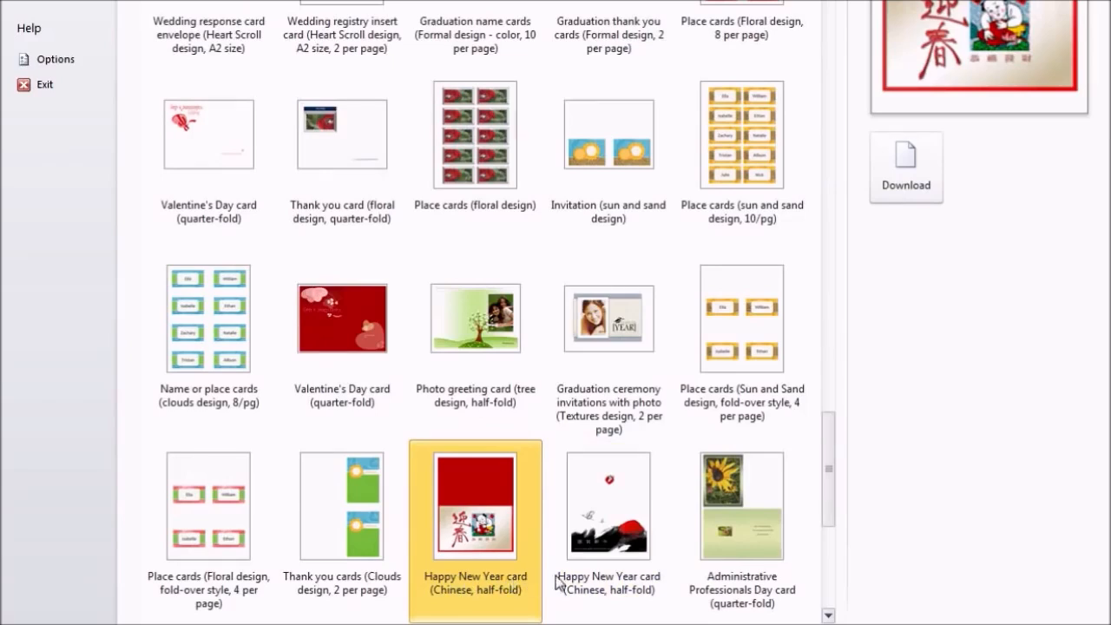
pyautogui.scroll(3, 504, 469)
pyautogui.click(159, 104)
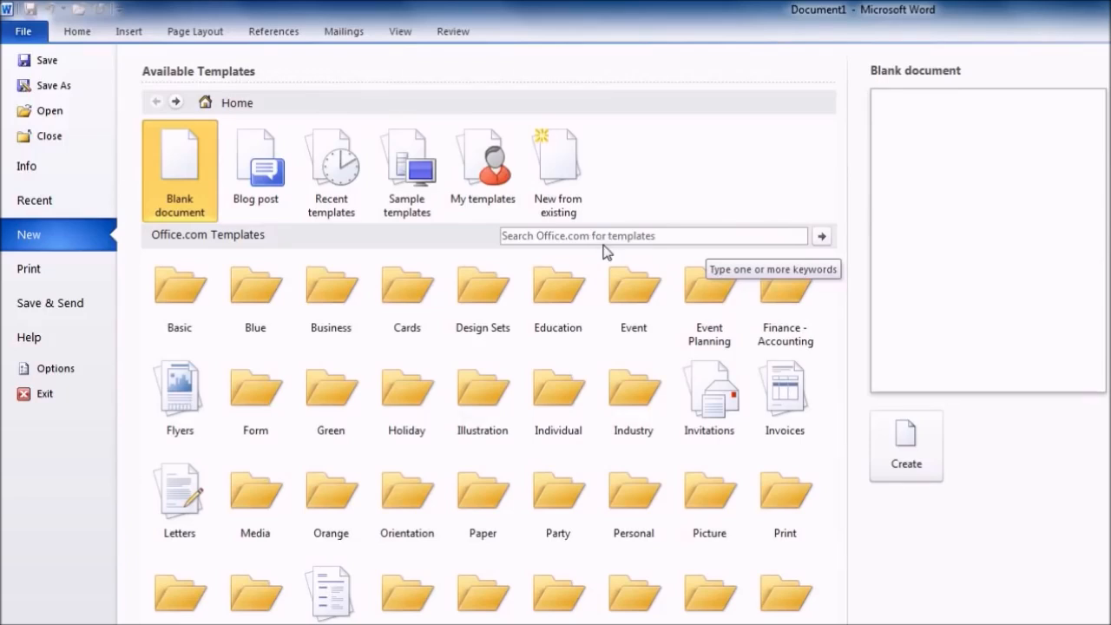
# Search Office.com for 'memo', preview Memo (Contemporary design), then download Memo (Professional design)
pyautogui.click(522, 237)
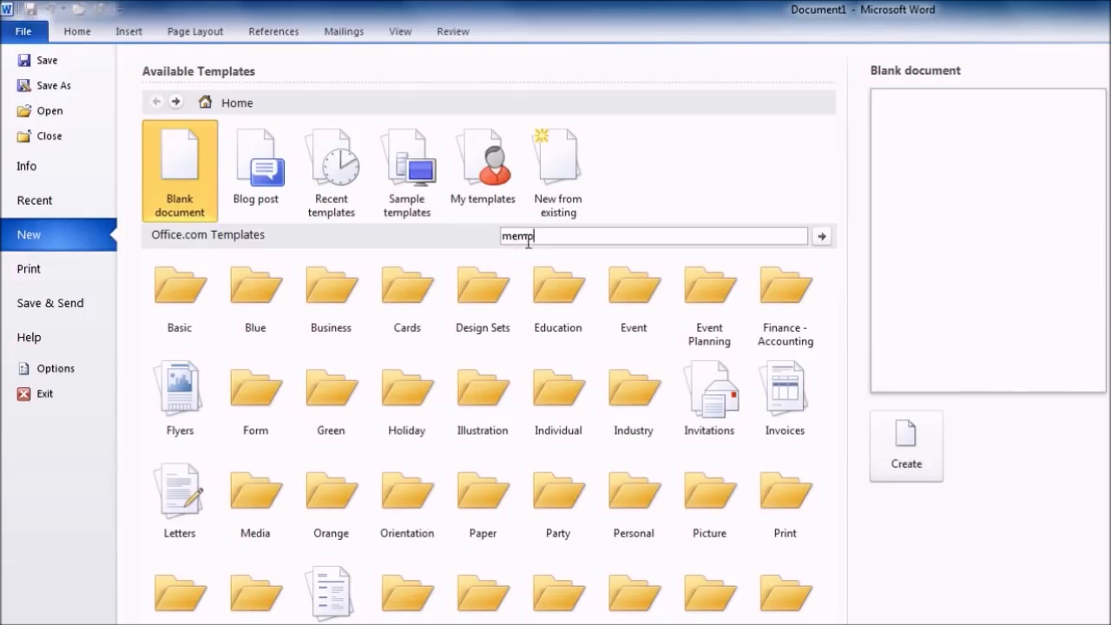
pyautogui.click(820, 241)
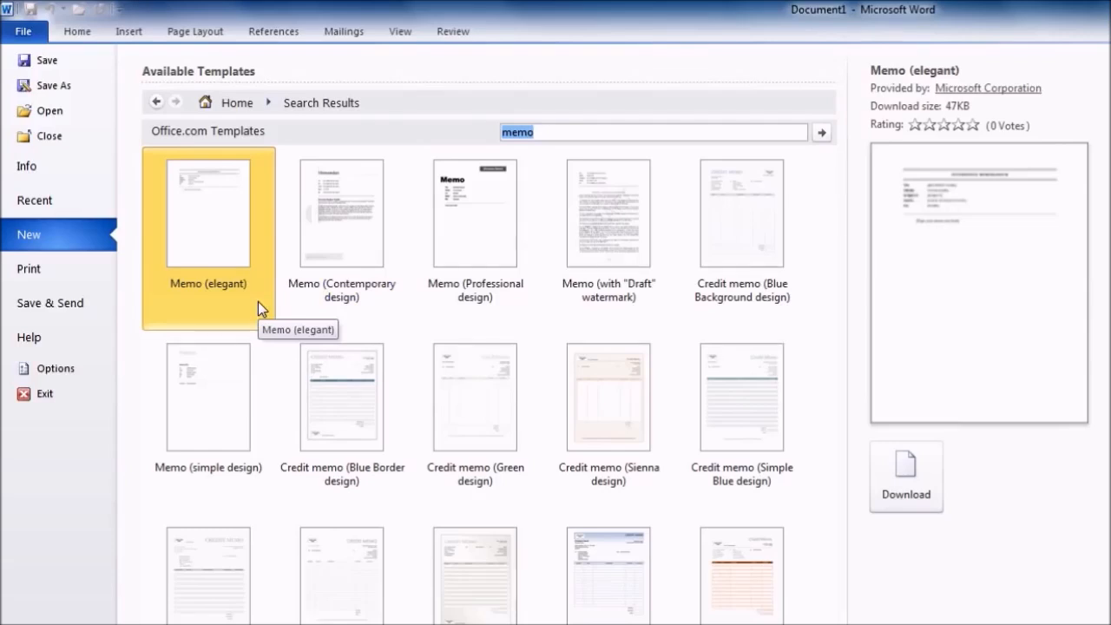
pyautogui.click(354, 302)
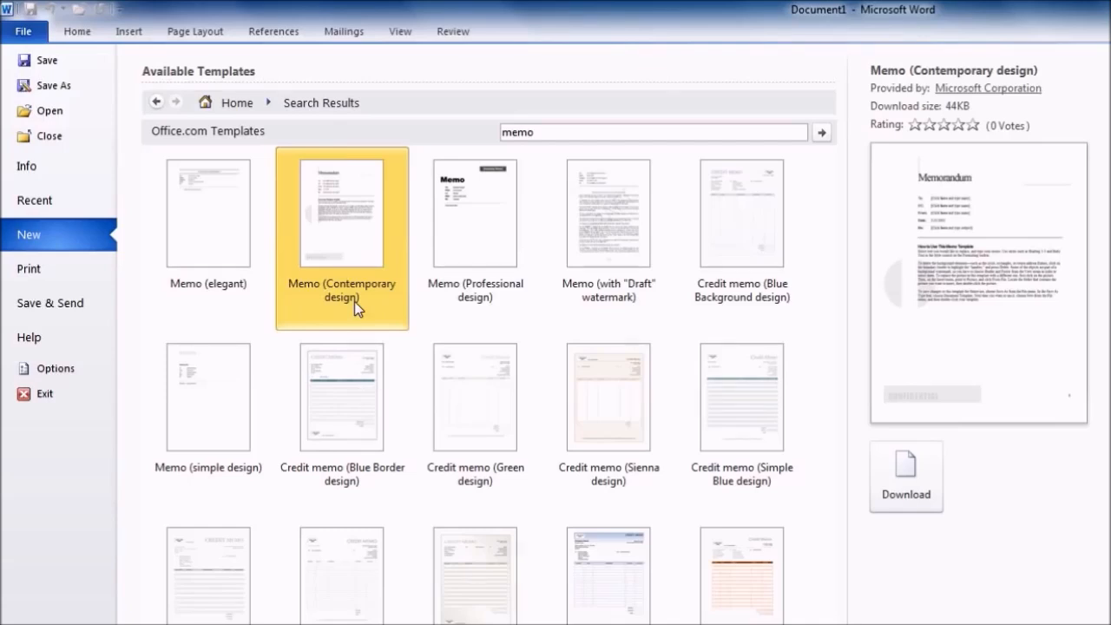
pyautogui.doubleClick(481, 299)
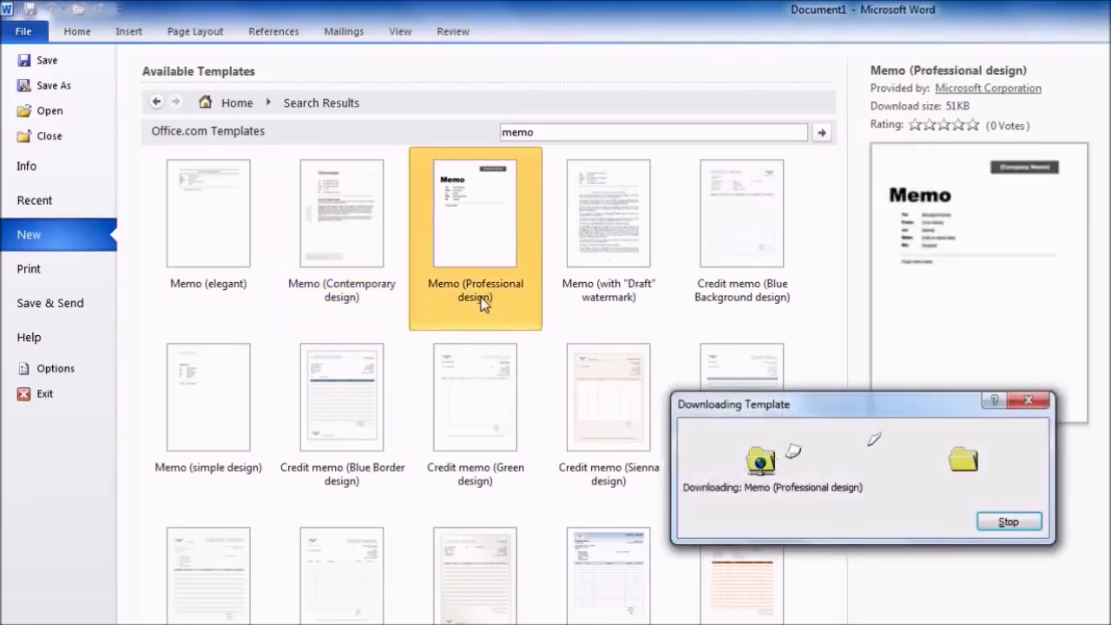